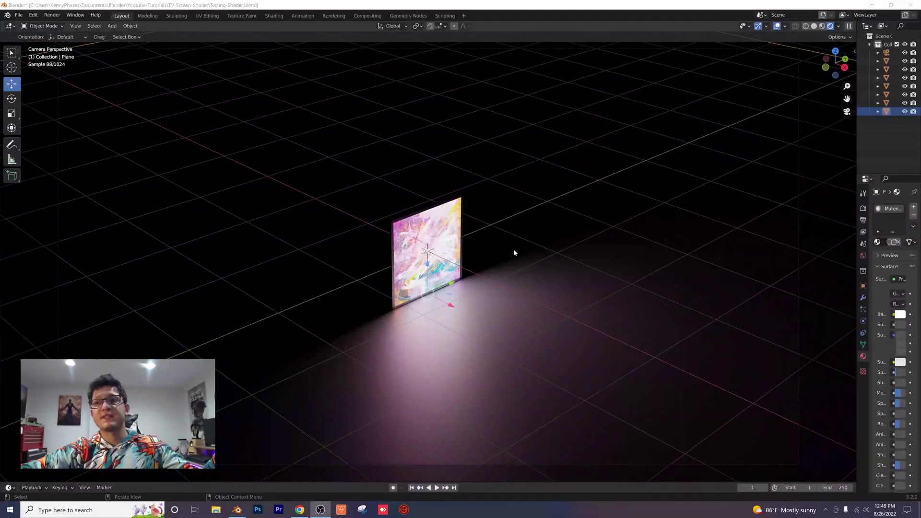
- Inspect the finished glowing image screen and the light it casts on the floor up close
{"action": "scroll", "coordinate": [453, 283], "scroll_direction": "up", "scroll_amount": 7}
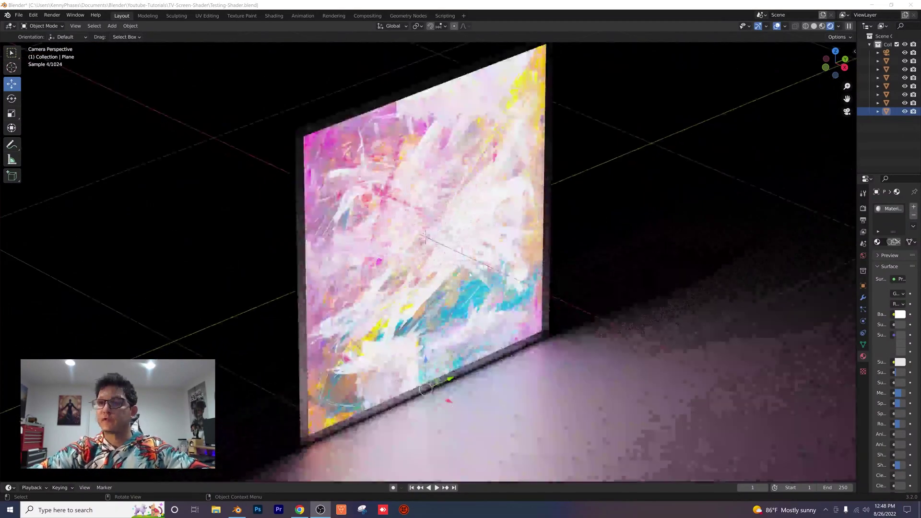
{"action": "middle_click_drag", "start_coordinate": [453, 283], "coordinate": [386, 290]}
{"action": "scroll", "coordinate": [456, 278], "scroll_direction": "up", "scroll_amount": 3}
{"action": "scroll", "coordinate": [456, 277], "scroll_direction": "up", "scroll_amount": 2}
{"action": "middle_click_drag", "start_coordinate": [456, 277], "coordinate": [616, 283]}
{"action": "scroll", "coordinate": [398, 274], "scroll_direction": "up", "scroll_amount": 1}
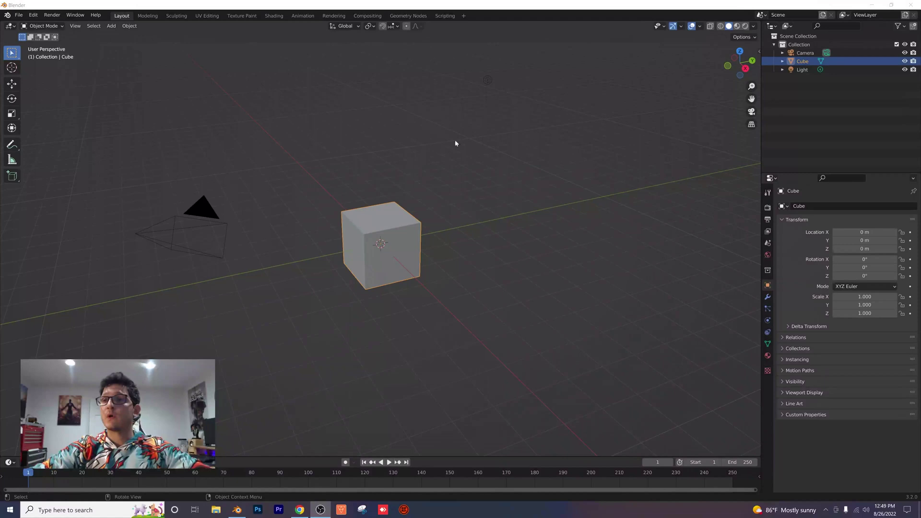
- Delete the default cube and the light from the new scene
{"action": "left_click", "coordinate": [409, 232]}
{"action": "key", "text": "Delete"}
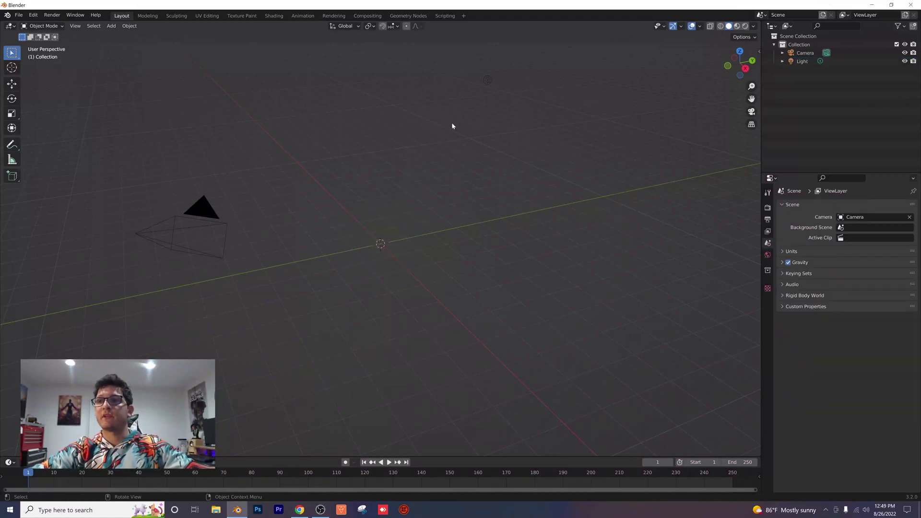
{"action": "left_click", "coordinate": [489, 80]}
{"action": "key", "text": "x"}
{"action": "left_click", "coordinate": [489, 77]}
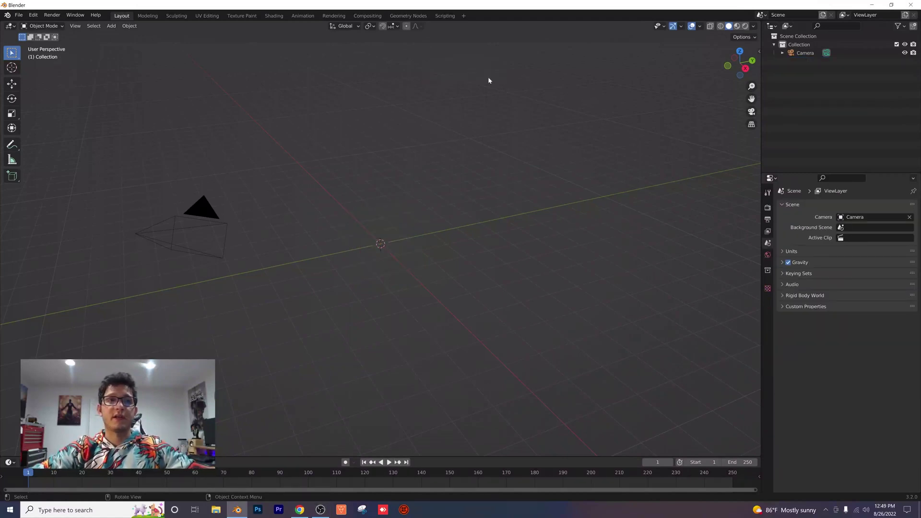
- Set the render engine to Cycles with GPU Compute as the device
{"action": "left_click", "coordinate": [767, 208]}
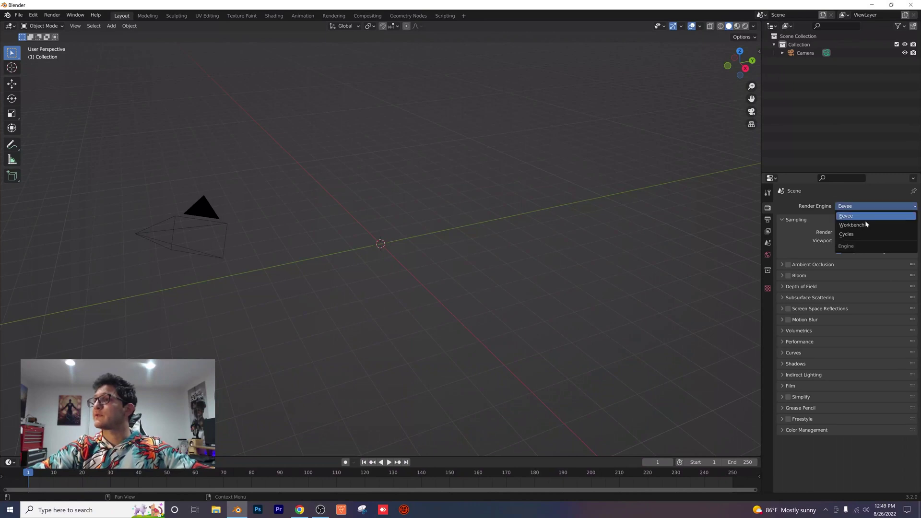
{"action": "left_click", "coordinate": [856, 234]}
{"action": "left_click", "coordinate": [858, 226]}
{"action": "left_click", "coordinate": [859, 246]}
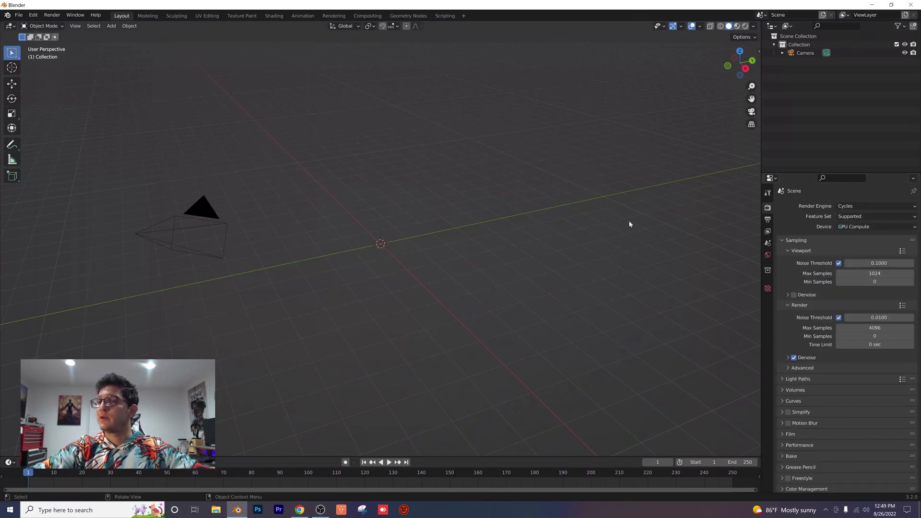
- Set the world background colour to black
{"action": "left_click", "coordinate": [768, 255]}
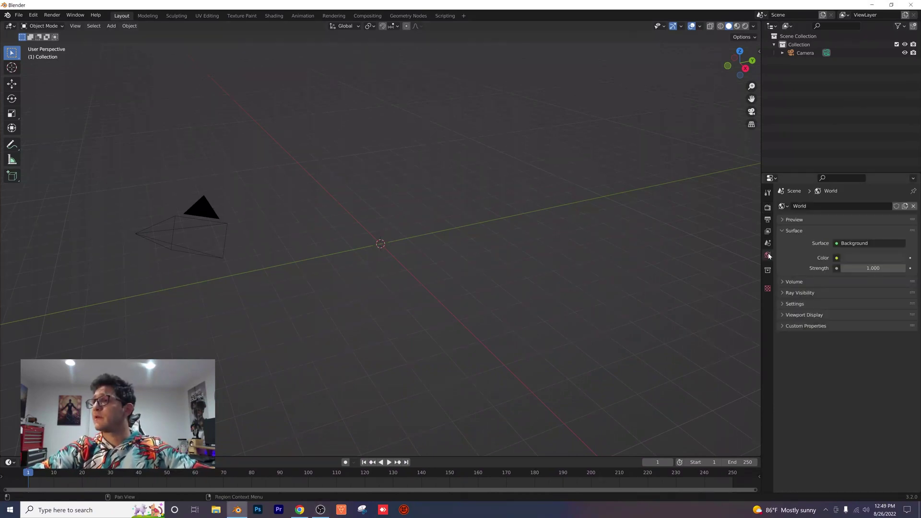
{"action": "left_click", "coordinate": [865, 258]}
{"action": "left_click", "coordinate": [896, 260]}
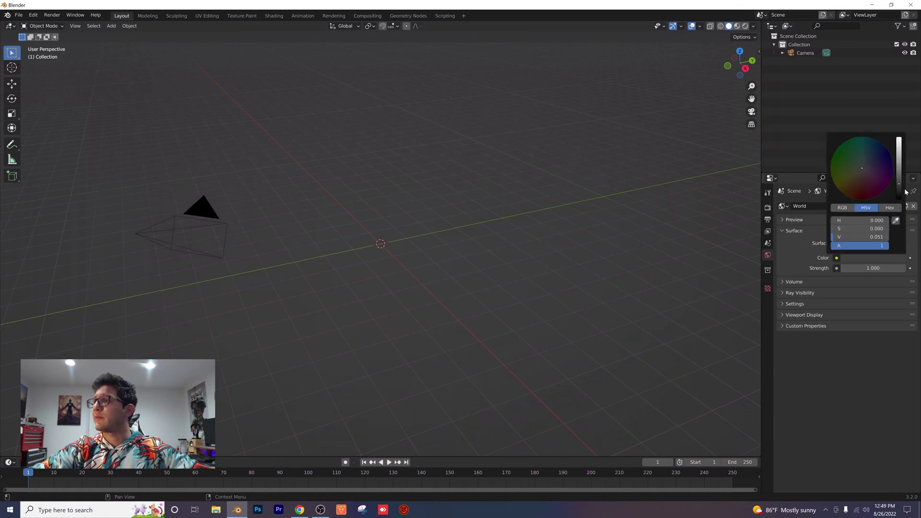
{"action": "left_click_drag", "start_coordinate": [905, 190], "coordinate": [905, 225]}
- Add a mesh plane at the origin and scale it up into a large floor extending well beyond the camera
{"action": "left_click", "coordinate": [111, 26]}
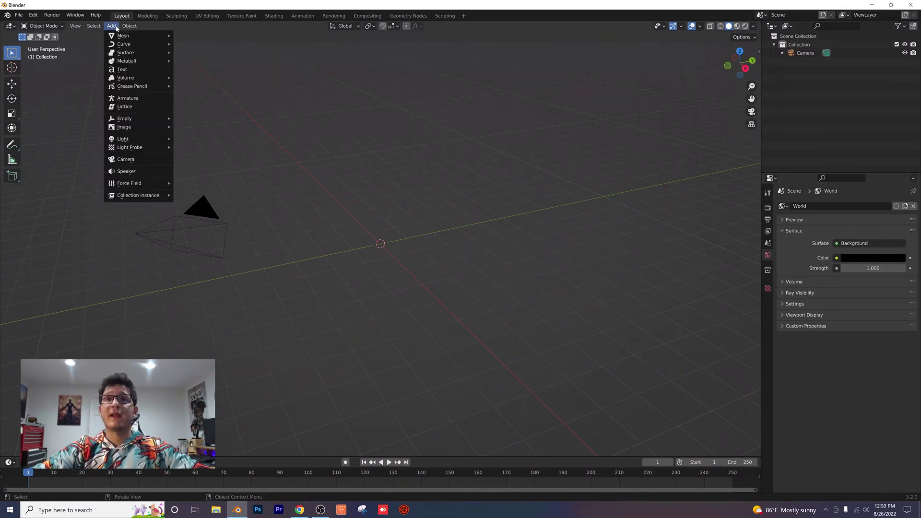
{"action": "mouse_move", "coordinate": [122, 35]}
{"action": "left_click", "coordinate": [192, 35]}
{"action": "key", "text": "s"}
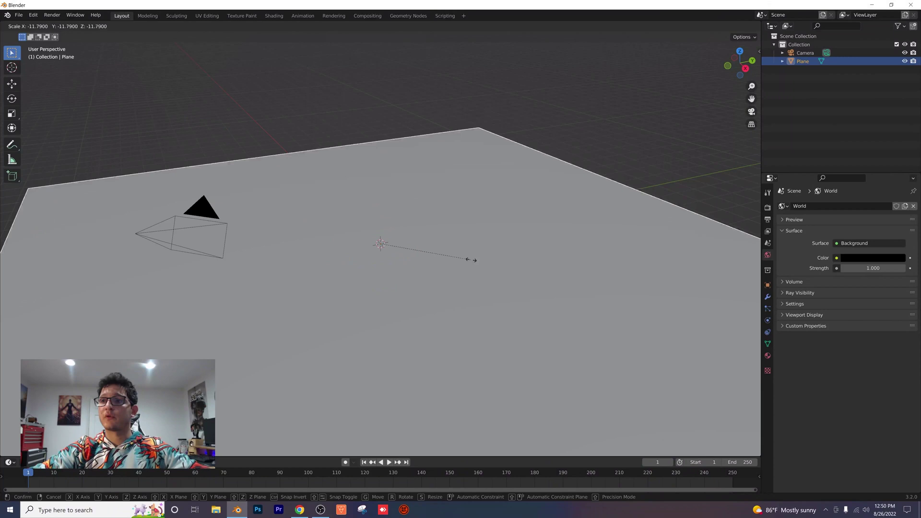
{"action": "left_click", "coordinate": [491, 274]}
{"action": "scroll", "coordinate": [460, 281], "scroll_direction": "down", "scroll_amount": 3}
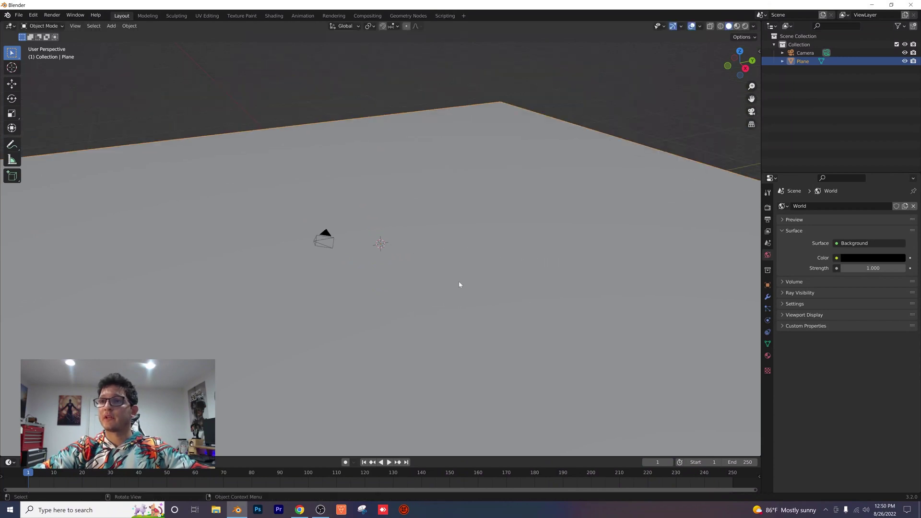
{"action": "middle_click_drag", "start_coordinate": [460, 282], "coordinate": [438, 278]}
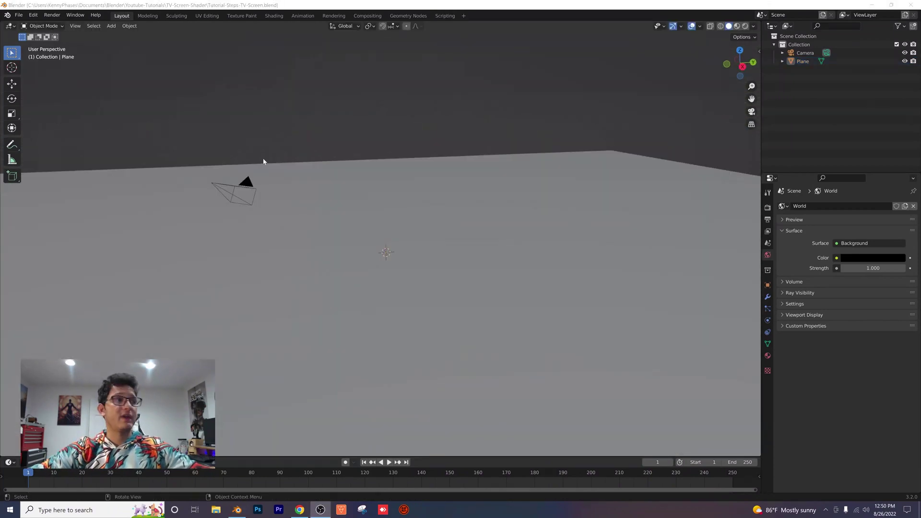
{"action": "mouse_move", "coordinate": [263, 161]}
{"action": "middle_mouse_down"}
{"action": "mouse_move", "coordinate": [281, 164]}
{"action": "mouse_move", "coordinate": [278, 156]}
{"action": "mouse_move", "coordinate": [270, 165]}
{"action": "middle_mouse_up"}
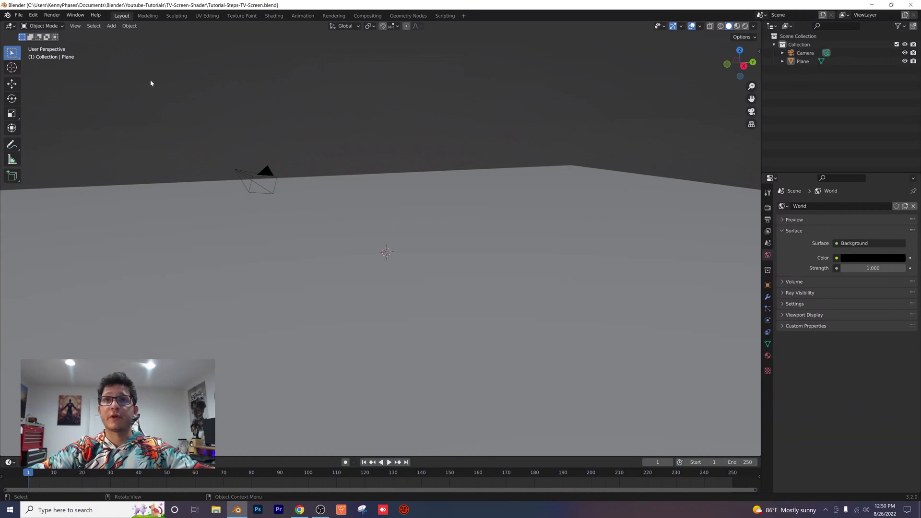
- Search the add-ons in the preferences for "image"
{"action": "left_click", "coordinate": [34, 15]}
{"action": "left_click", "coordinate": [53, 134]}
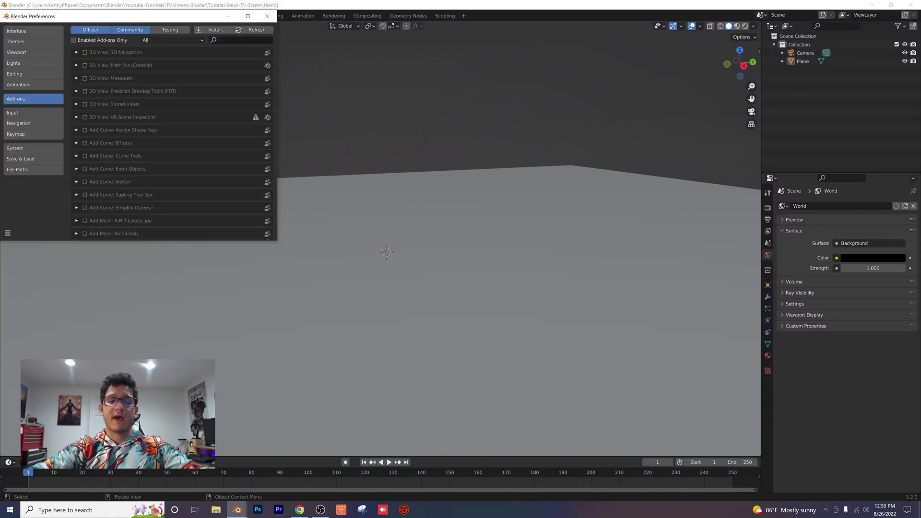
{"action": "type", "text": "image"}
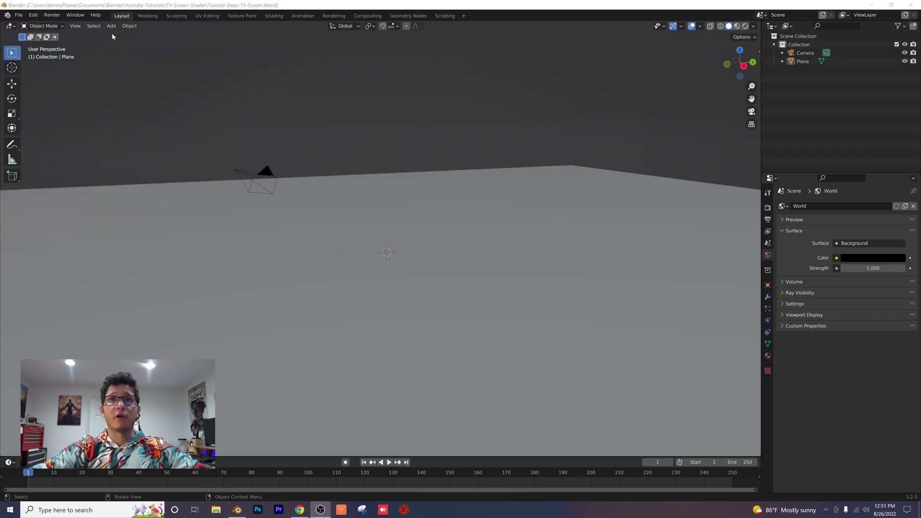
- Import the colourful abstract painting image from the Downloads folder as a plane
{"action": "left_click", "coordinate": [111, 26]}
{"action": "mouse_move", "coordinate": [149, 130]}
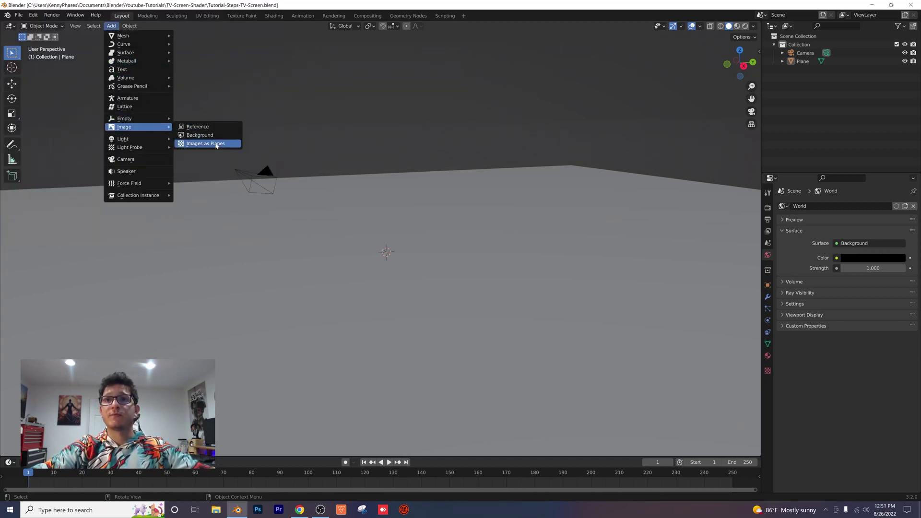
{"action": "left_click", "coordinate": [222, 145]}
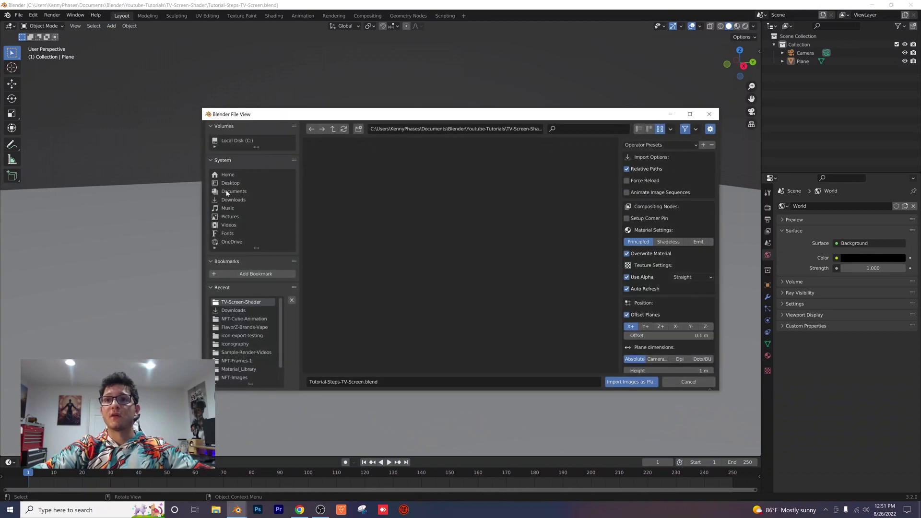
{"action": "left_click", "coordinate": [244, 200]}
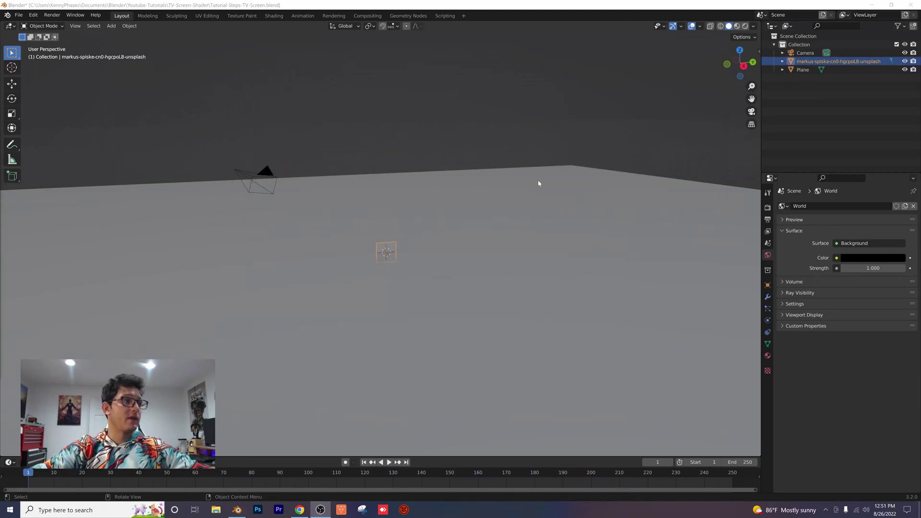
- Display the viewport in Material Preview and raise the image plane along Z until it stands on the floor
{"action": "scroll", "coordinate": [447, 218], "scroll_direction": "up", "scroll_amount": 5}
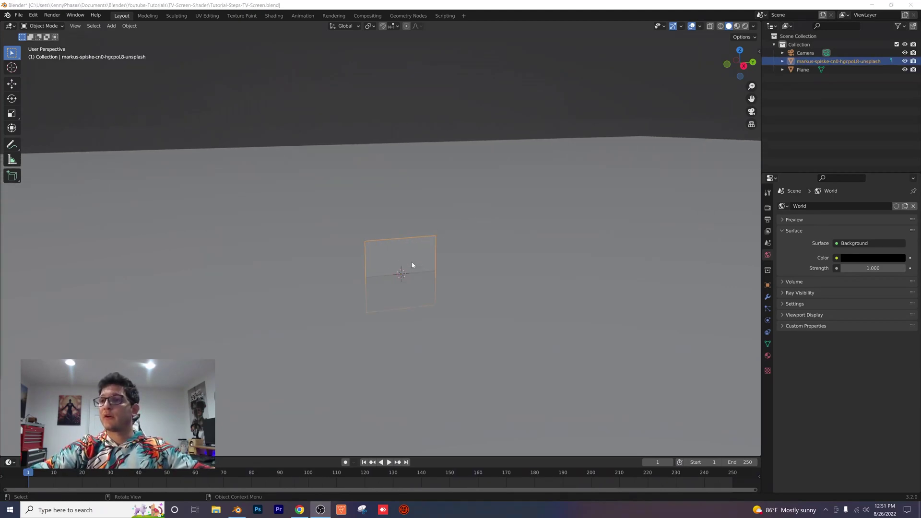
{"action": "left_click", "coordinate": [736, 27]}
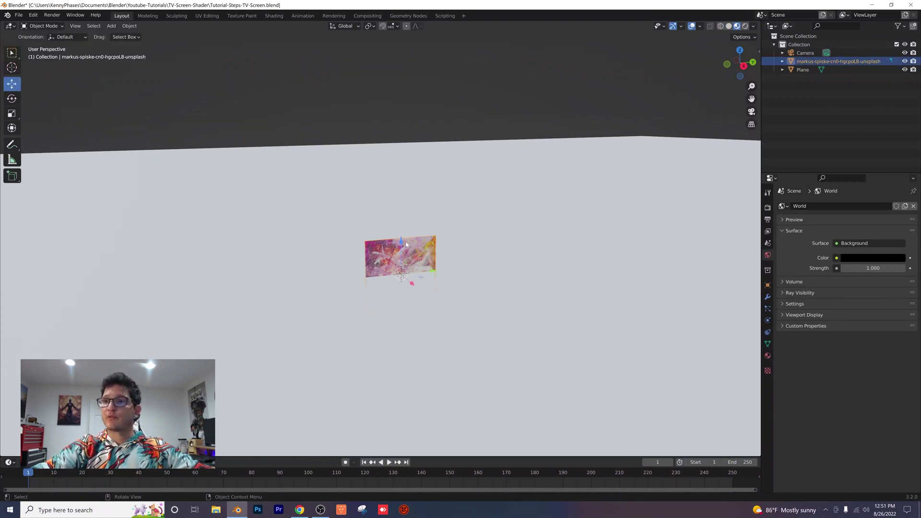
{"action": "left_click_drag", "start_coordinate": [406, 244], "coordinate": [381, 203]}
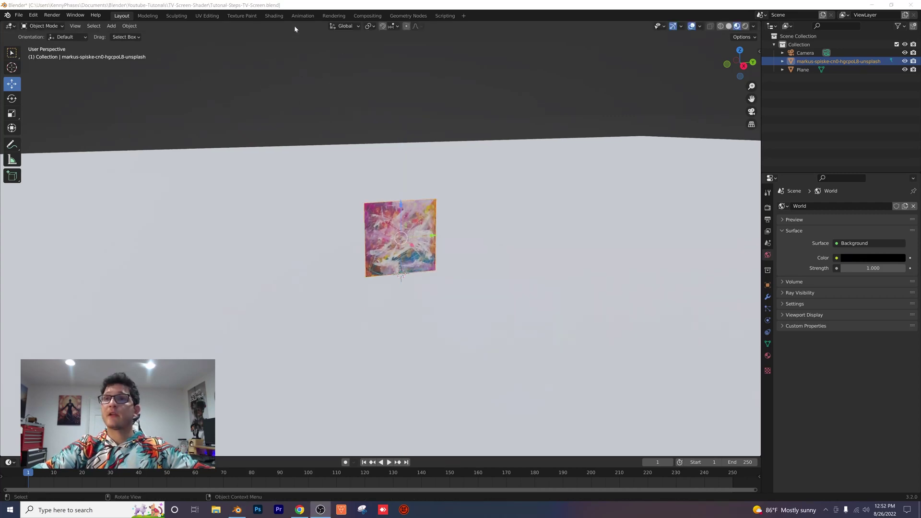
- Open the image plane's material in the Shading workspace and spread its image texture and Material Output nodes apart
{"action": "left_click", "coordinate": [272, 16]}
{"action": "scroll", "coordinate": [445, 195], "scroll_direction": "up", "scroll_amount": 5}
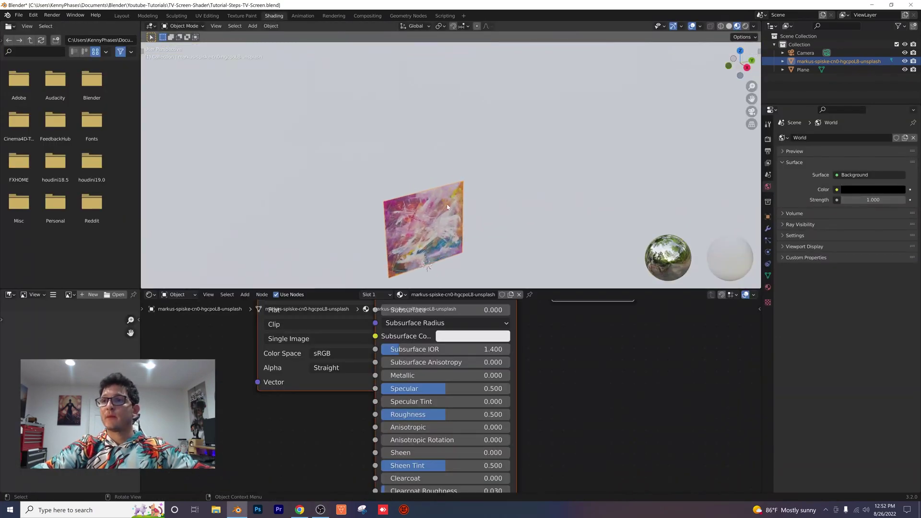
{"action": "middle_click_drag", "start_coordinate": [445, 195], "coordinate": [484, 142], "text": "shift"}
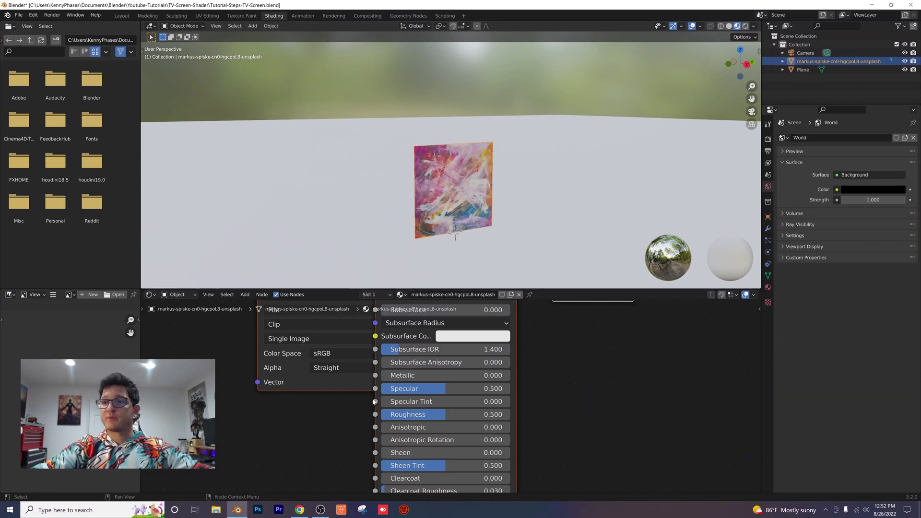
{"action": "scroll", "coordinate": [373, 401], "scroll_direction": "down", "scroll_amount": 6}
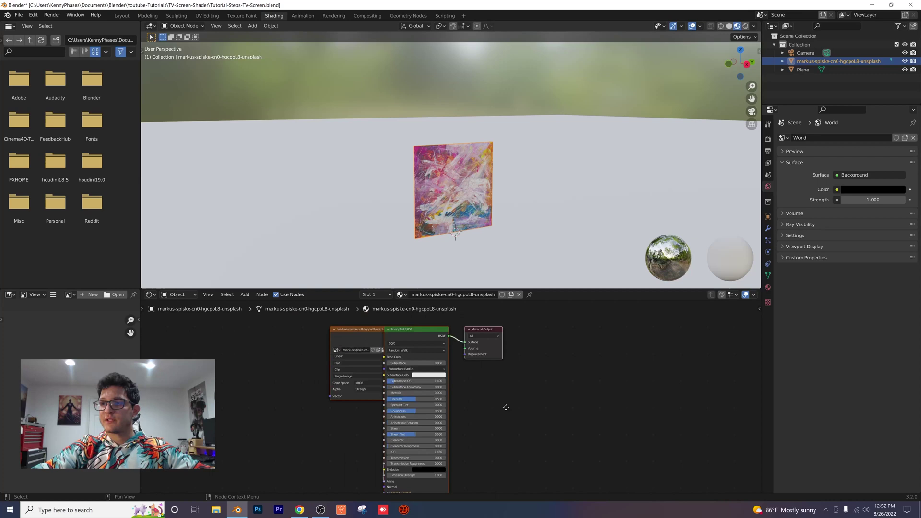
{"action": "middle_click_drag", "start_coordinate": [506, 407], "coordinate": [515, 413]}
{"action": "left_click_drag", "start_coordinate": [366, 338], "coordinate": [272, 342]}
{"action": "left_click", "coordinate": [326, 327]}
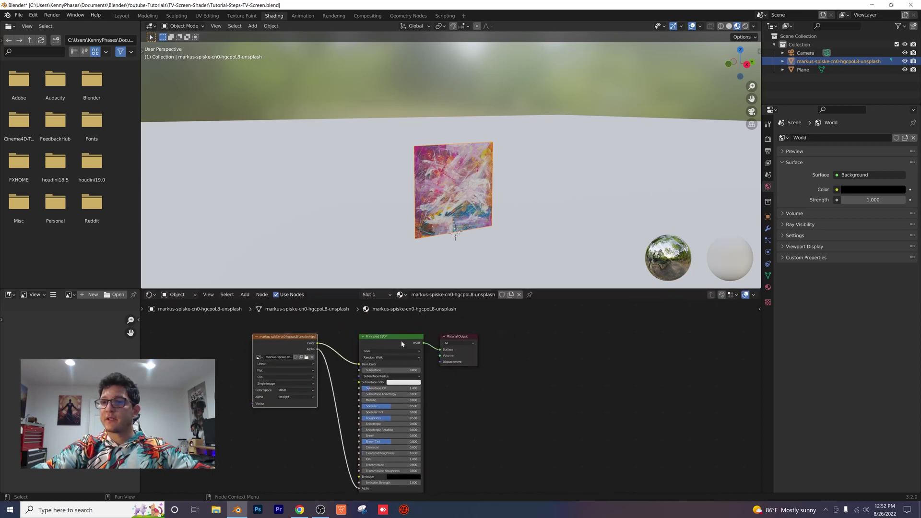
{"action": "left_click_drag", "start_coordinate": [455, 338], "coordinate": [493, 345]}
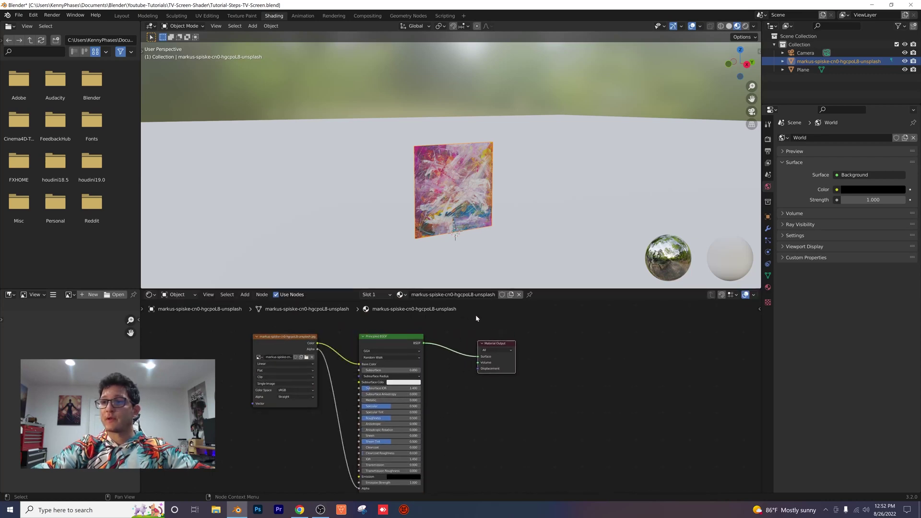
- Replace the Principled BSDF with an Emission node between the image texture and the Material Output
{"action": "left_click", "coordinate": [392, 340]}
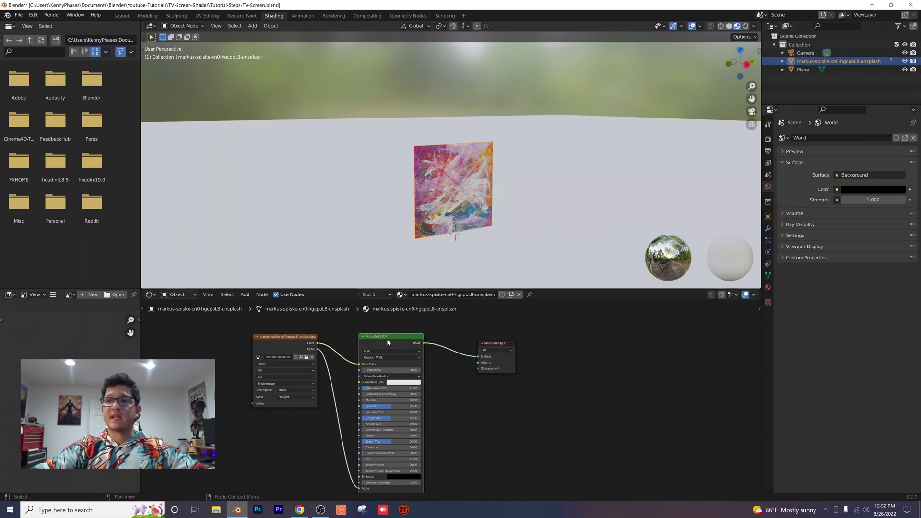
{"action": "key", "text": "x"}
{"action": "left_click", "coordinate": [245, 294]}
{"action": "left_click", "coordinate": [262, 305]}
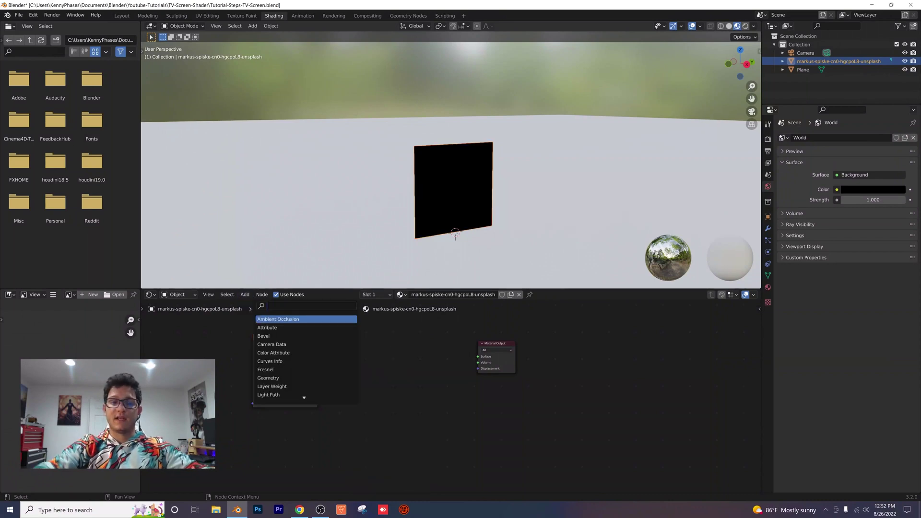
{"action": "key", "text": "Return"}
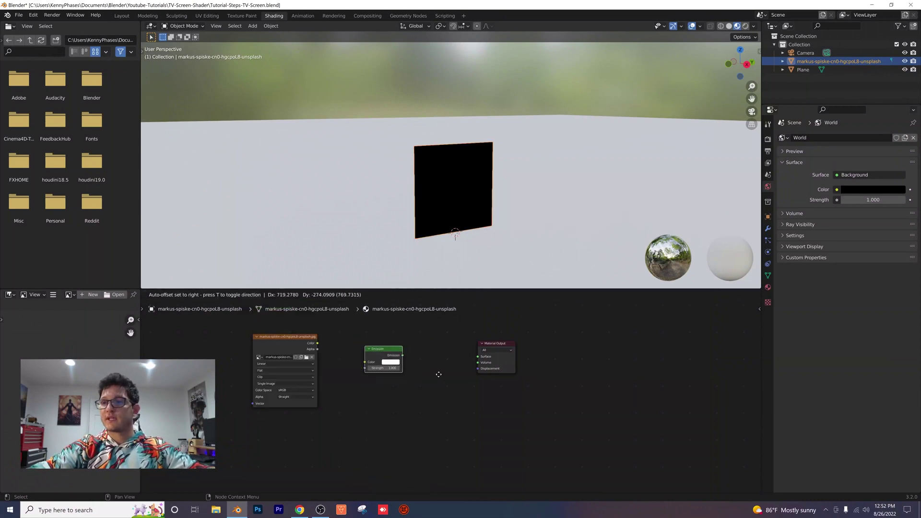
{"action": "left_click", "coordinate": [403, 367]}
- Connect the image texture's Color to the Emission Color, and the Emission output to the Material Output's Surface
{"action": "left_click_drag", "start_coordinate": [307, 337], "coordinate": [360, 337]}
{"action": "scroll", "coordinate": [451, 398], "scroll_direction": "up", "scroll_amount": 4}
{"action": "left_click_drag", "start_coordinate": [517, 326], "coordinate": [470, 338]}
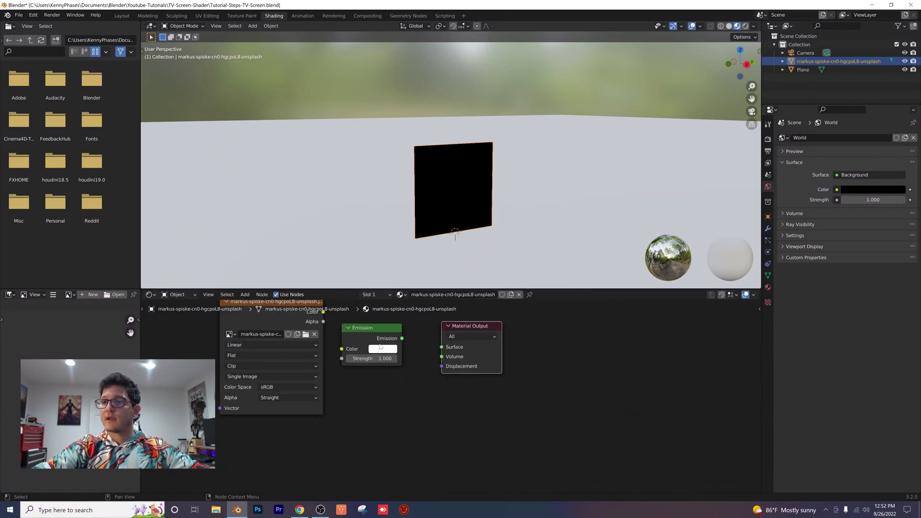
{"action": "scroll", "coordinate": [402, 387], "scroll_direction": "up", "scroll_amount": 1}
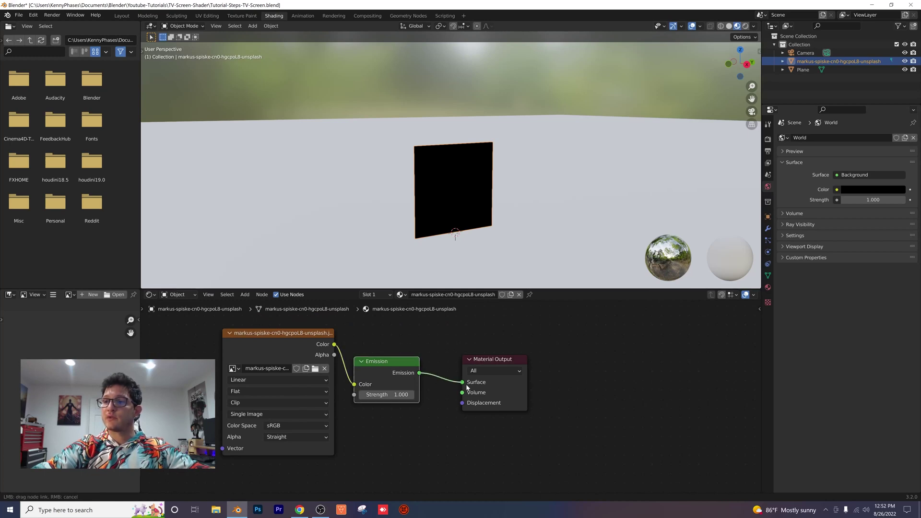
{"action": "left_click_drag", "start_coordinate": [467, 387], "coordinate": [467, 388]}
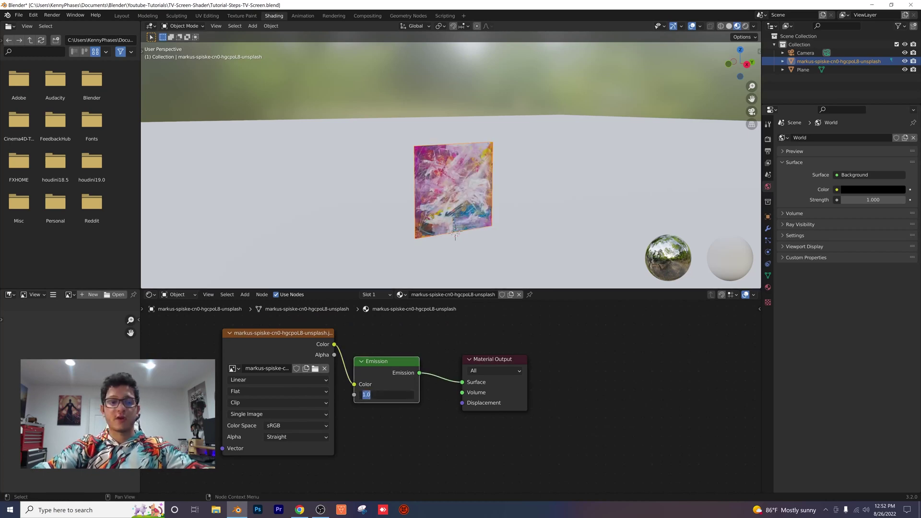
- Set the Emission strength to 5 and display the viewport in rendered shading to check the glow
{"action": "key", "text": "Return"}
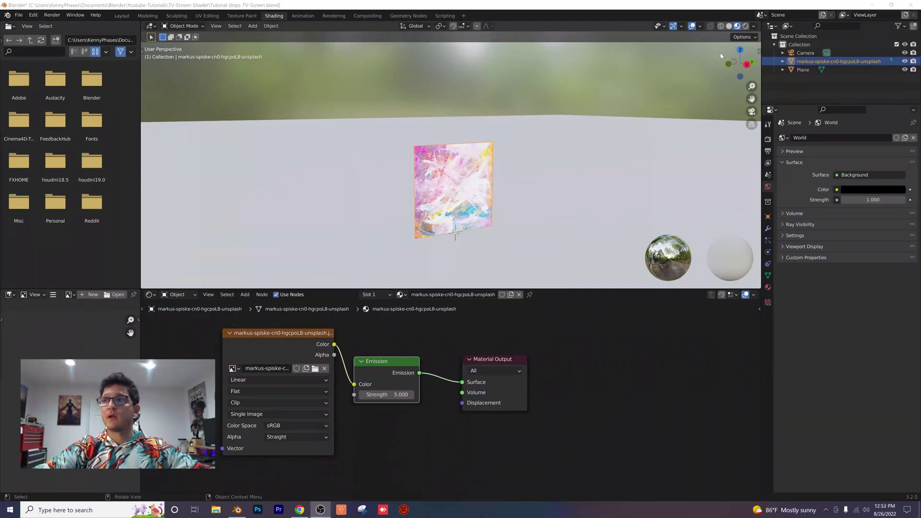
{"action": "left_click", "coordinate": [744, 26]}
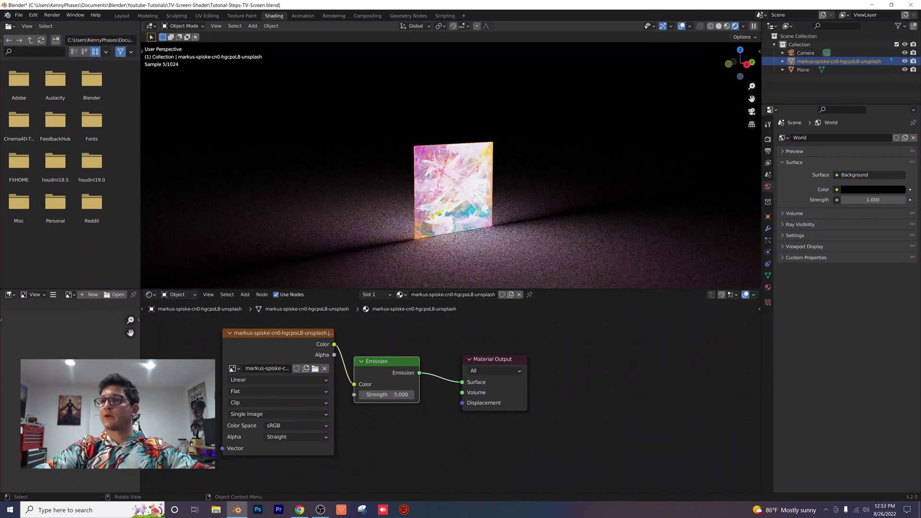
{"action": "middle_click_drag", "start_coordinate": [458, 250], "coordinate": [456, 174]}
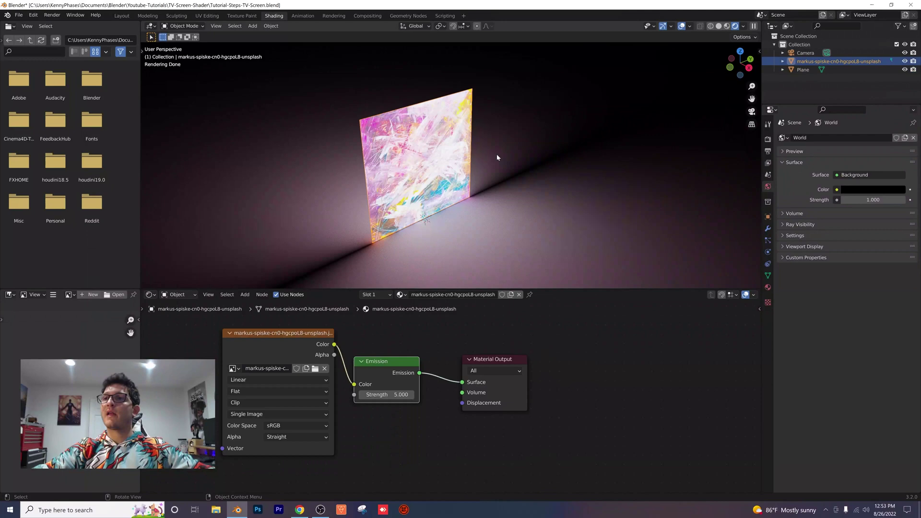
- Duplicate the image plane and move the copy a short distance behind the original along the X axis
{"action": "scroll", "coordinate": [421, 162], "scroll_direction": "up", "scroll_amount": 1}
{"action": "middle_click_drag", "start_coordinate": [420, 162], "coordinate": [481, 166], "text": "shift"}
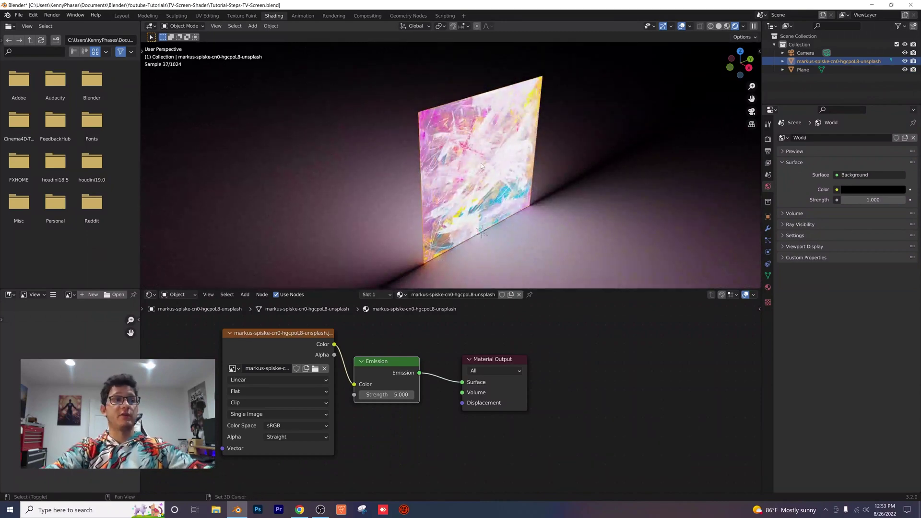
{"action": "key", "text": "shift+d"}
{"action": "right_click", "coordinate": [481, 166]}
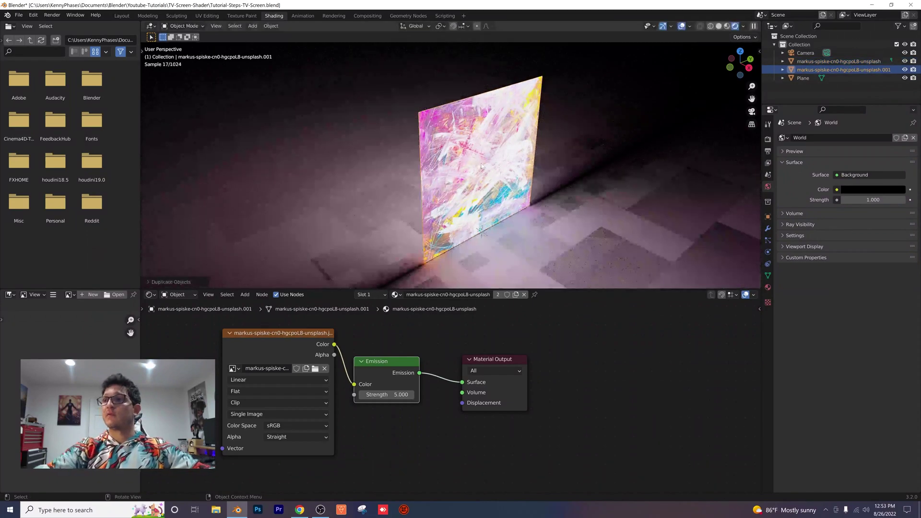
{"action": "key", "text": "t"}
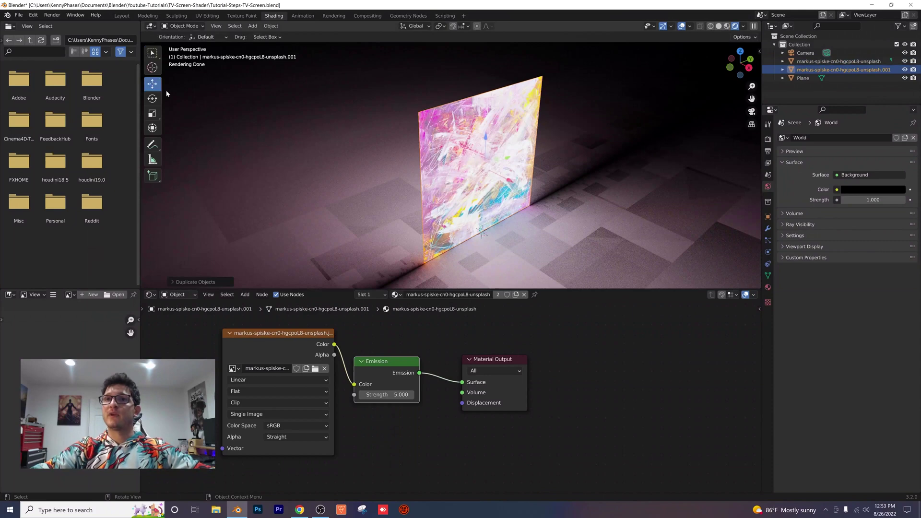
{"action": "left_click_drag", "start_coordinate": [514, 186], "coordinate": [755, 248]}
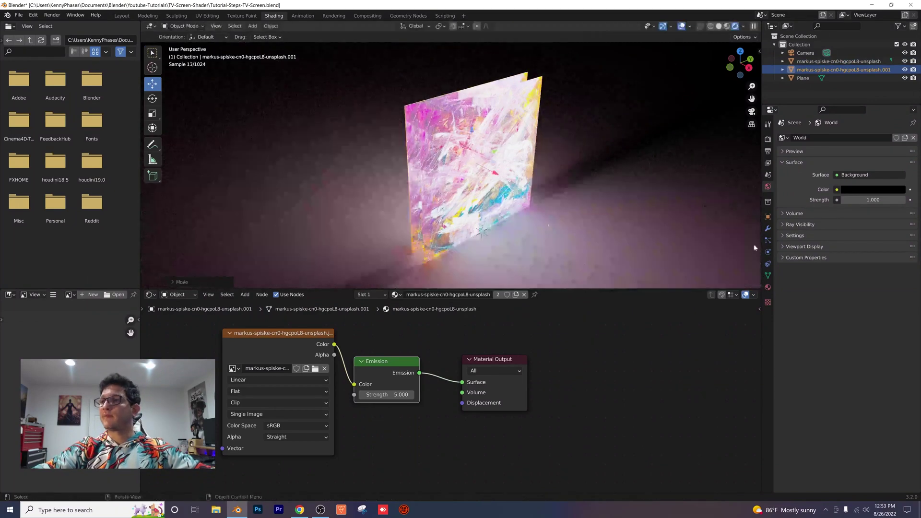
- Unlink the emission material from the duplicate plane and give it a new default Principled BSDF material
{"action": "left_click", "coordinate": [768, 287]}
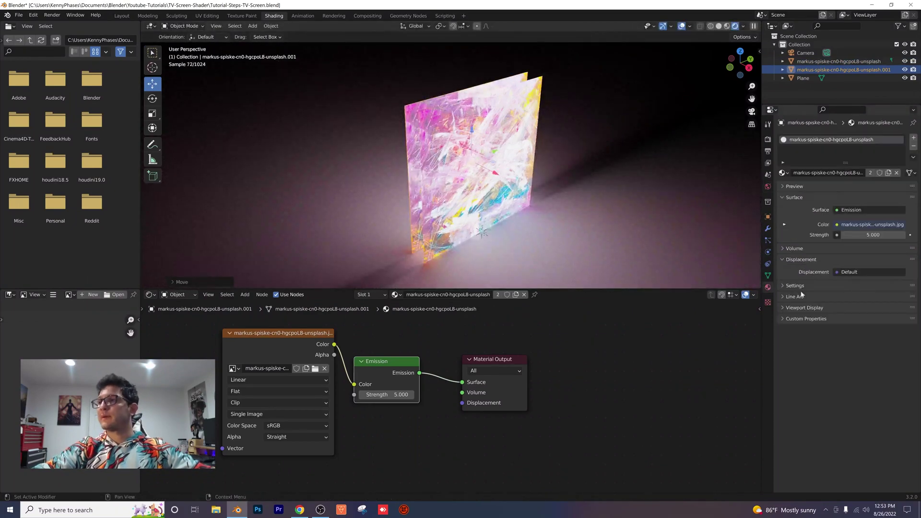
{"action": "left_click", "coordinate": [896, 172]}
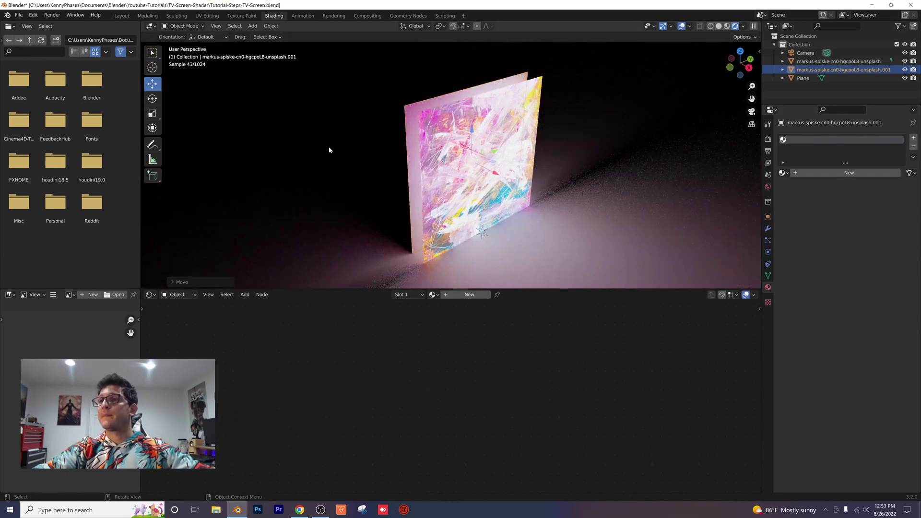
{"action": "left_click", "coordinate": [849, 172]}
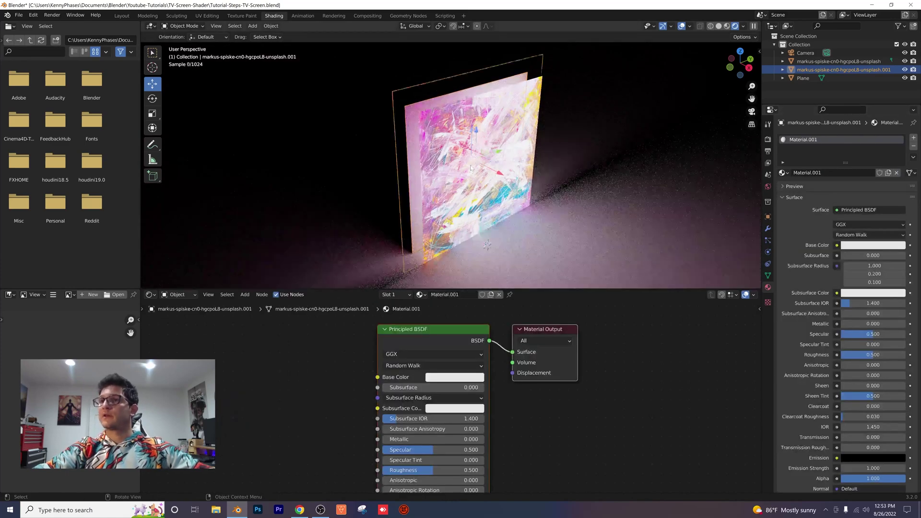
- Move the duplicate plane about 0.12 m along the X axis so it sits directly behind the glowing image
{"action": "scroll", "coordinate": [511, 174], "scroll_direction": "up", "scroll_amount": 4}
{"action": "key", "text": "g"}
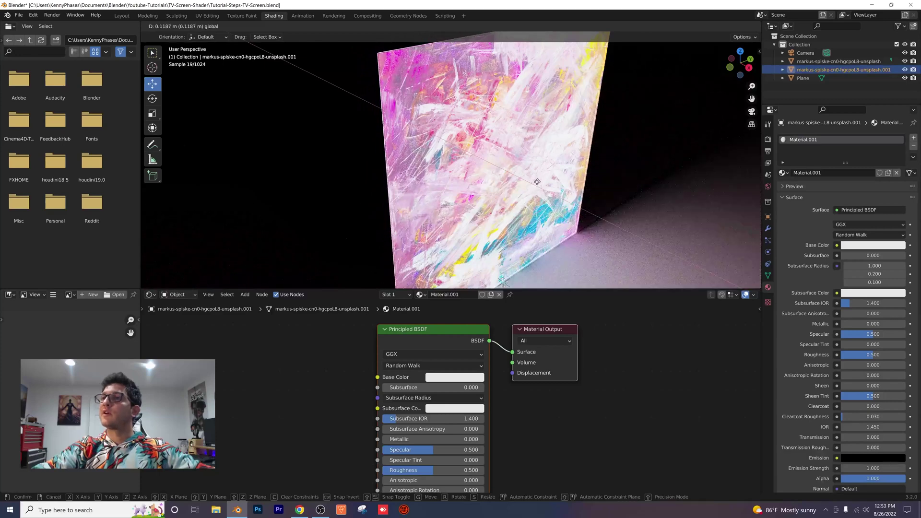
{"action": "left_click", "coordinate": [537, 181]}
{"action": "middle_click_drag", "start_coordinate": [537, 181], "coordinate": [464, 107]}
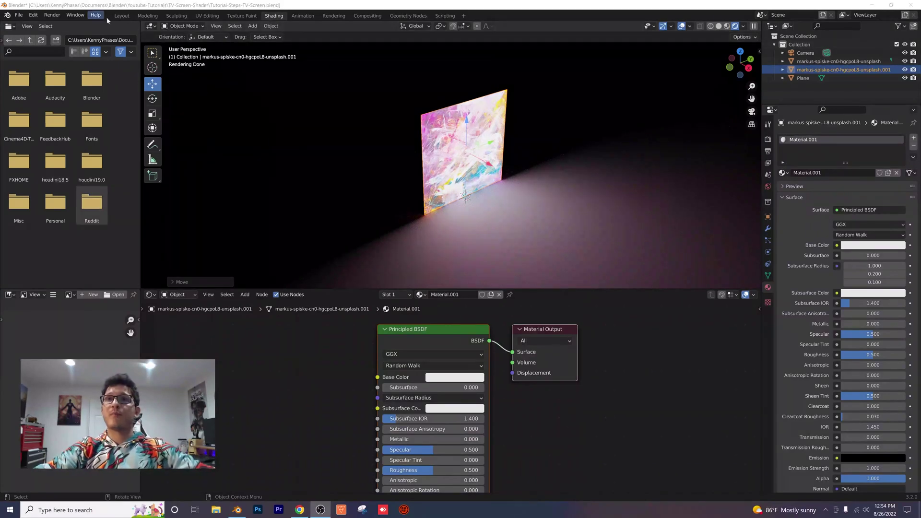
- Add a cube in the Layout workspace, scale it down to about 0.2 and move it to the image's lower corner
{"action": "left_click", "coordinate": [121, 17]}
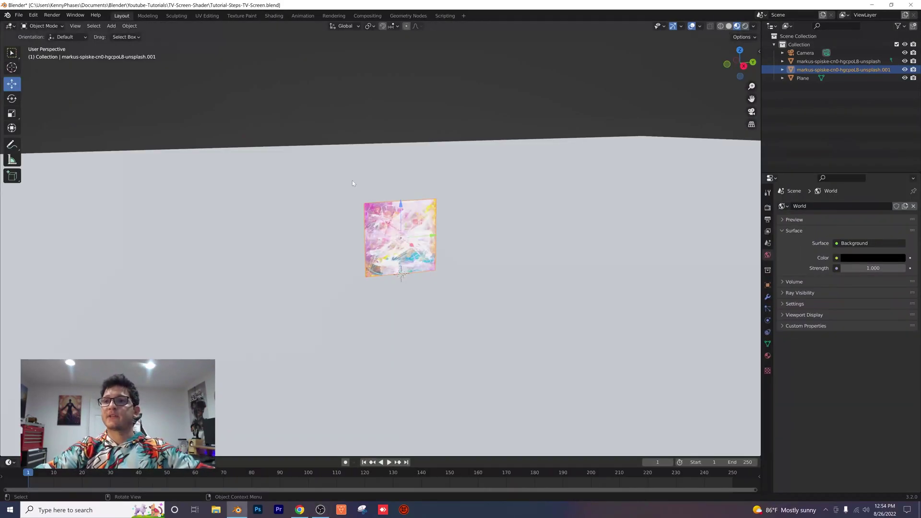
{"action": "middle_click_drag", "start_coordinate": [352, 183], "coordinate": [363, 139]}
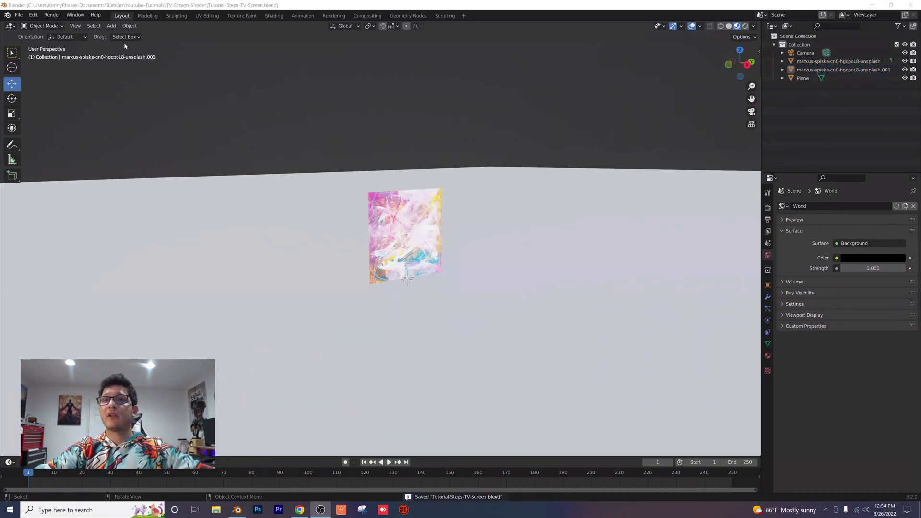
{"action": "left_click", "coordinate": [111, 26]}
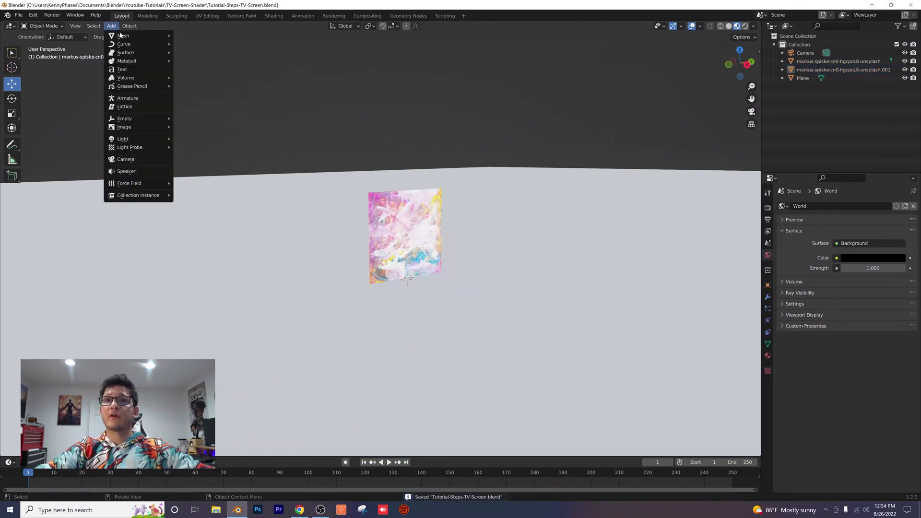
{"action": "left_click", "coordinate": [210, 43]}
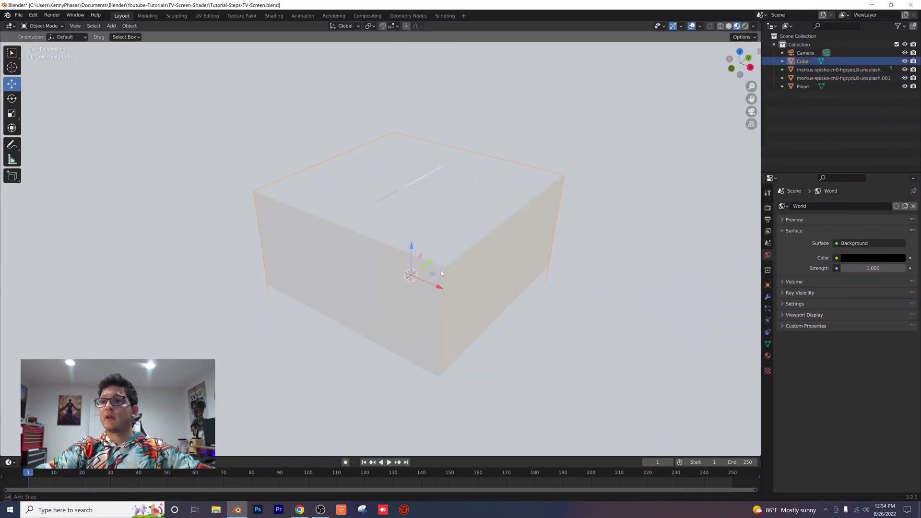
{"action": "key", "text": "s"}
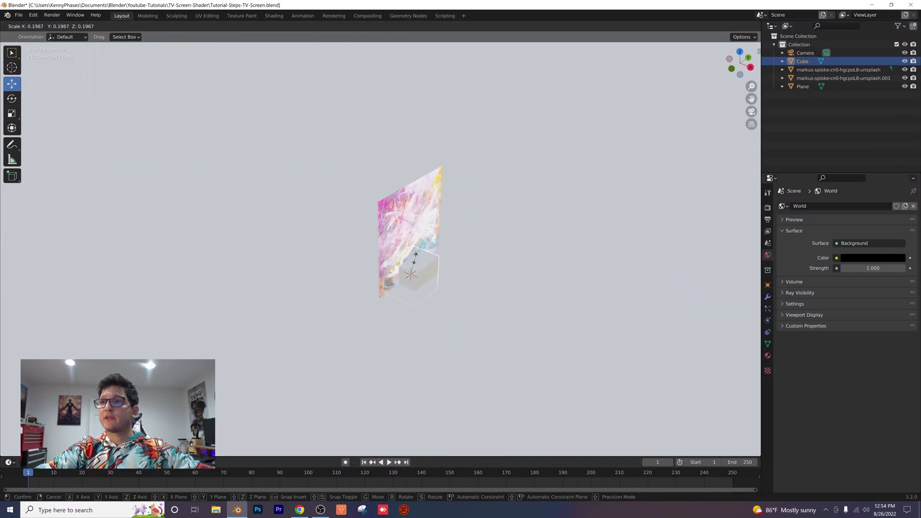
{"action": "left_click", "coordinate": [420, 263]}
{"action": "left_click_drag", "start_coordinate": [425, 267], "coordinate": [390, 291]}
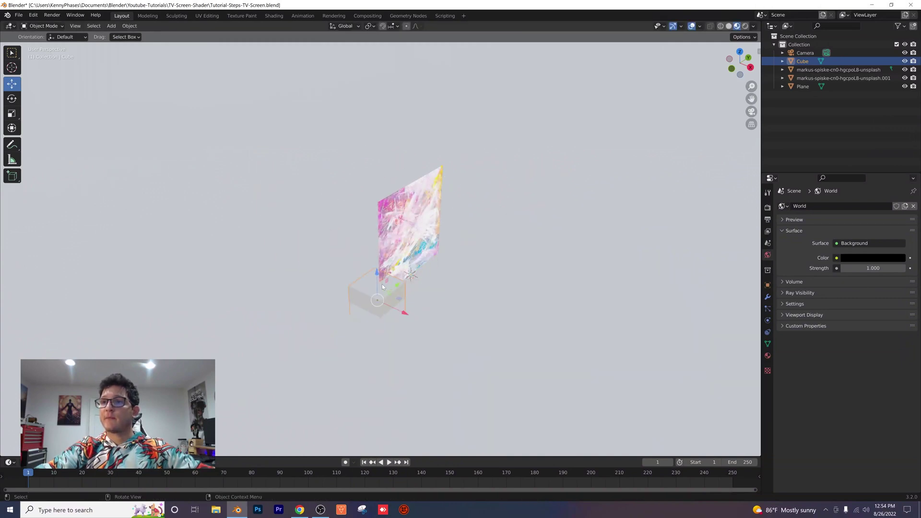
- Shrink the cube further and shape it into a thin vertical bar positioned along the image's side edge
{"action": "scroll", "coordinate": [390, 290], "scroll_direction": "up", "scroll_amount": 4}
{"action": "mouse_move", "coordinate": [391, 295]}
{"action": "middle_mouse_down", "text": "shift"}
{"action": "mouse_move", "coordinate": [399, 257]}
{"action": "mouse_move", "coordinate": [363, 246]}
{"action": "middle_mouse_up", "text": "shift"}
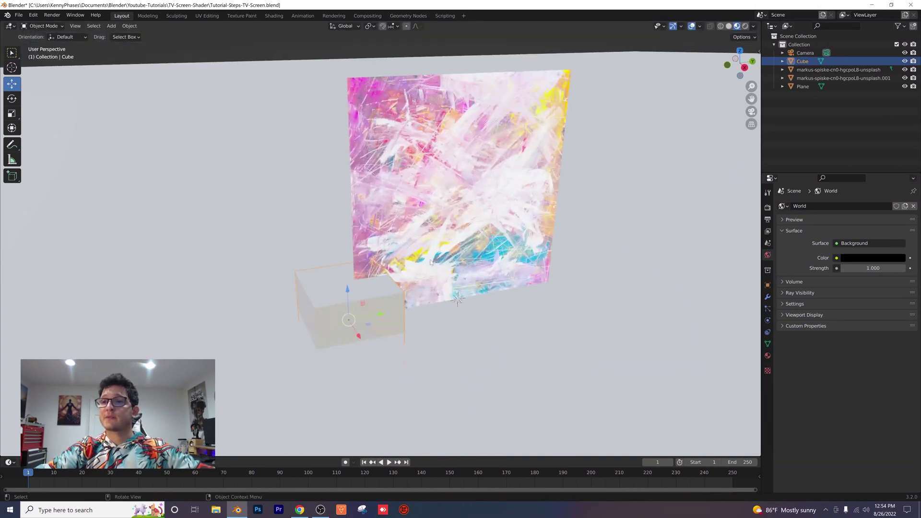
{"action": "key", "text": "s"}
{"action": "left_click", "coordinate": [375, 299]}
{"action": "key", "text": "g"}
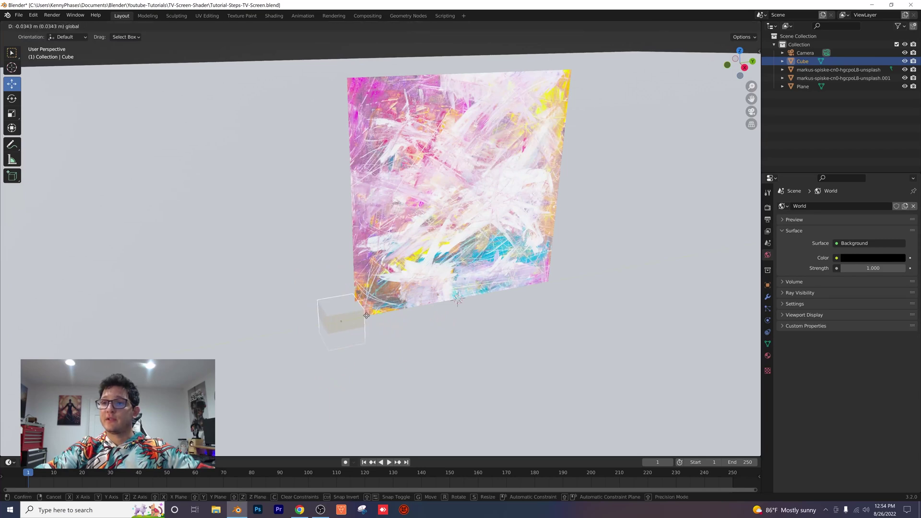
{"action": "left_click", "coordinate": [355, 312]}
{"action": "left_click_drag", "start_coordinate": [339, 300], "coordinate": [340, 214]}
{"action": "left_click", "coordinate": [12, 113]}
{"action": "key", "text": "KP_1"}
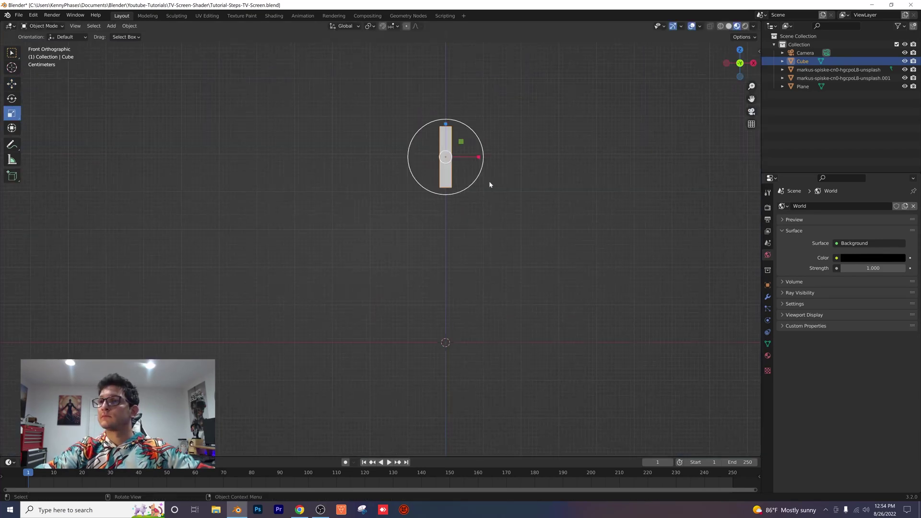
- Set the frame bar's Z location to 0.5 m and stretch its Z scale to about 0.52 to span the image's height
{"action": "middle_click_drag", "start_coordinate": [488, 180], "coordinate": [379, 192]}
{"action": "scroll", "coordinate": [379, 192], "scroll_direction": "up", "scroll_amount": 3}
{"action": "scroll", "coordinate": [379, 192], "scroll_direction": "down", "scroll_amount": 3}
{"action": "left_click", "coordinate": [11, 84]}
{"action": "key", "text": "n"}
{"action": "left_click", "coordinate": [702, 86]}
{"action": "type", "text": ".5"}
{"action": "key", "text": "Return"}
{"action": "scroll", "coordinate": [383, 254], "scroll_direction": "down", "scroll_amount": 2}
{"action": "left_click_drag", "start_coordinate": [702, 163], "coordinate": [727, 163]}
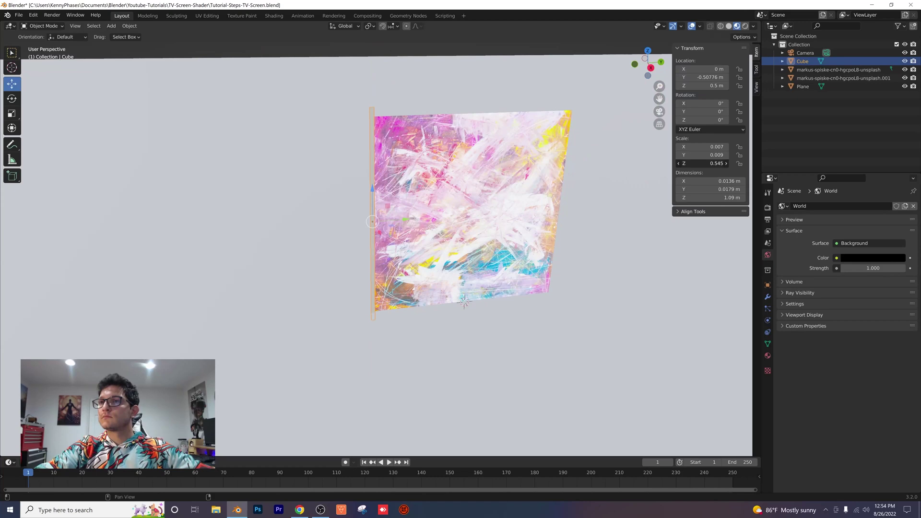
{"action": "left_click", "coordinate": [12, 113]}
{"action": "scroll", "coordinate": [369, 105], "scroll_direction": "up", "scroll_amount": 5}
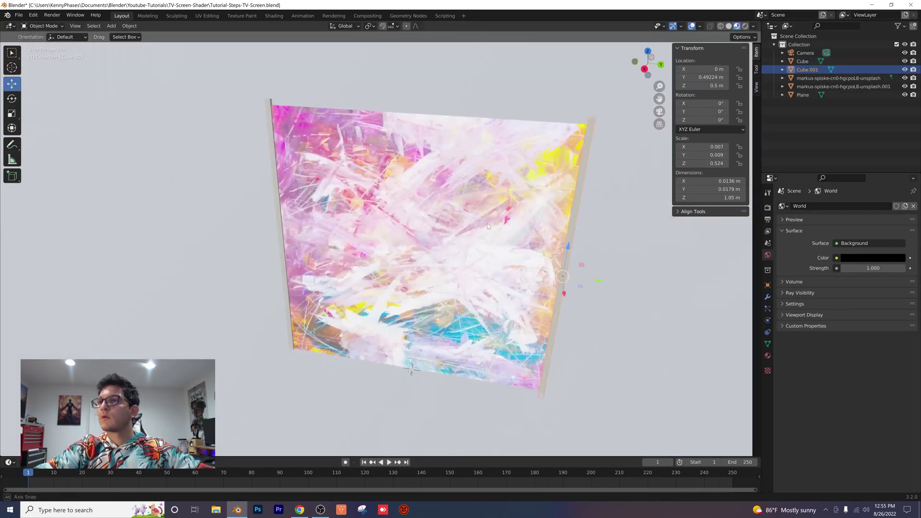
- Inspect the framed screen in rendered shading, up close and through the camera
{"action": "middle_click_drag", "start_coordinate": [422, 249], "coordinate": [454, 282]}
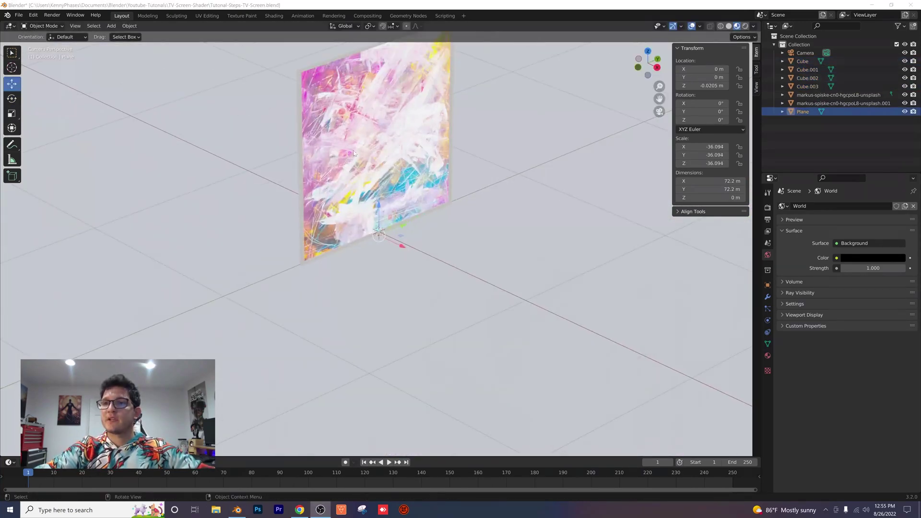
{"action": "mouse_move", "coordinate": [387, 218]}
{"action": "middle_mouse_down"}
{"action": "mouse_move", "coordinate": [292, 164]}
{"action": "mouse_move", "coordinate": [324, 231]}
{"action": "mouse_move", "coordinate": [386, 274]}
{"action": "mouse_move", "coordinate": [378, 238]}
{"action": "mouse_move", "coordinate": [399, 254]}
{"action": "mouse_move", "coordinate": [425, 247]}
{"action": "middle_mouse_up"}
{"action": "scroll", "coordinate": [348, 219], "scroll_direction": "up", "scroll_amount": 4}
{"action": "scroll", "coordinate": [386, 275], "scroll_direction": "up", "scroll_amount": 3}
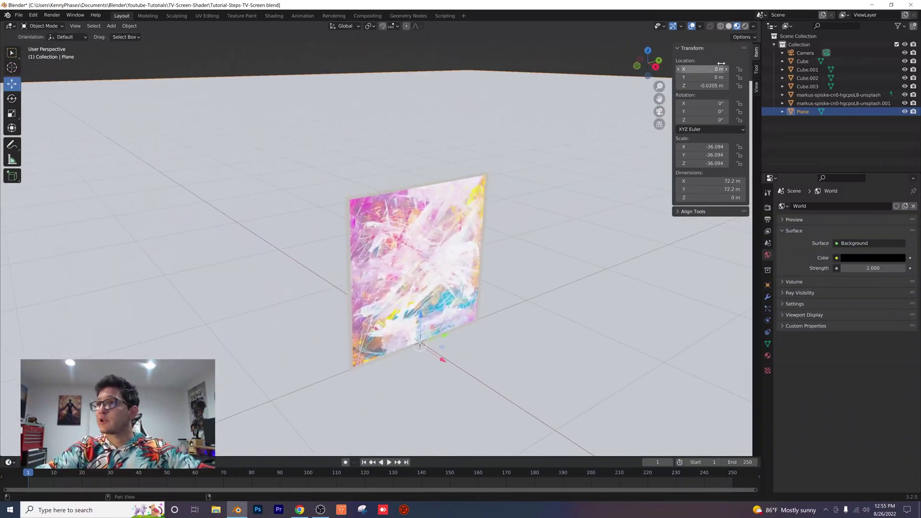
{"action": "left_click", "coordinate": [746, 26]}
{"action": "scroll", "coordinate": [431, 249], "scroll_direction": "up", "scroll_amount": 3}
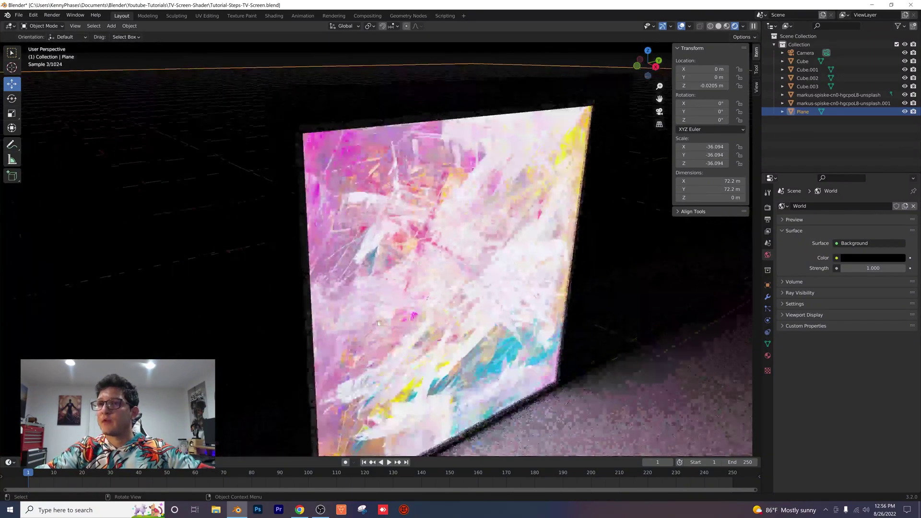
{"action": "middle_click_drag", "start_coordinate": [396, 312], "coordinate": [378, 209]}
{"action": "scroll", "coordinate": [386, 279], "scroll_direction": "down", "scroll_amount": 2}
{"action": "key", "text": "KP_0"}
{"action": "scroll", "coordinate": [403, 281], "scroll_direction": "down", "scroll_amount": 3}
{"action": "scroll", "coordinate": [378, 209], "scroll_direction": "up", "scroll_amount": 3}
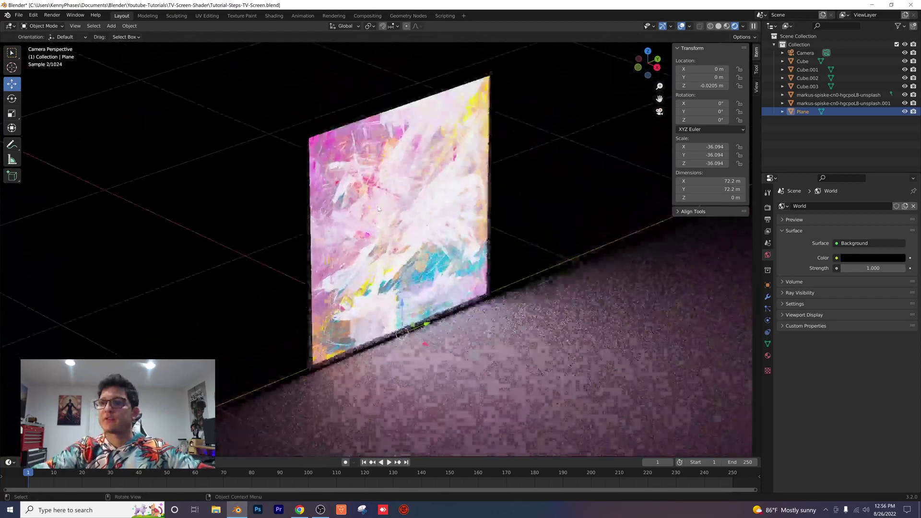
{"action": "scroll", "coordinate": [407, 223], "scroll_direction": "down", "scroll_amount": 2}
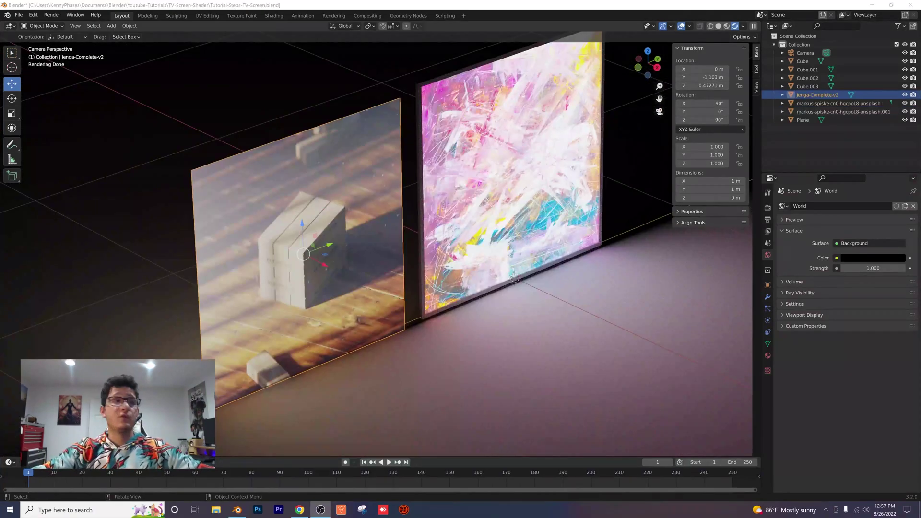
- View the Jenga-Complete-v2 video plane through the camera, then play and scrub the animation to check the footage and its light, stopping at frame 22
{"action": "scroll", "coordinate": [385, 223], "scroll_direction": "up", "scroll_amount": 1}
{"action": "middle_click_drag", "start_coordinate": [385, 223], "coordinate": [425, 207]}
{"action": "scroll", "coordinate": [398, 230], "scroll_direction": "down", "scroll_amount": 8}
{"action": "key", "text": "KP_0"}
{"action": "scroll", "coordinate": [382, 273], "scroll_direction": "down", "scroll_amount": 1}
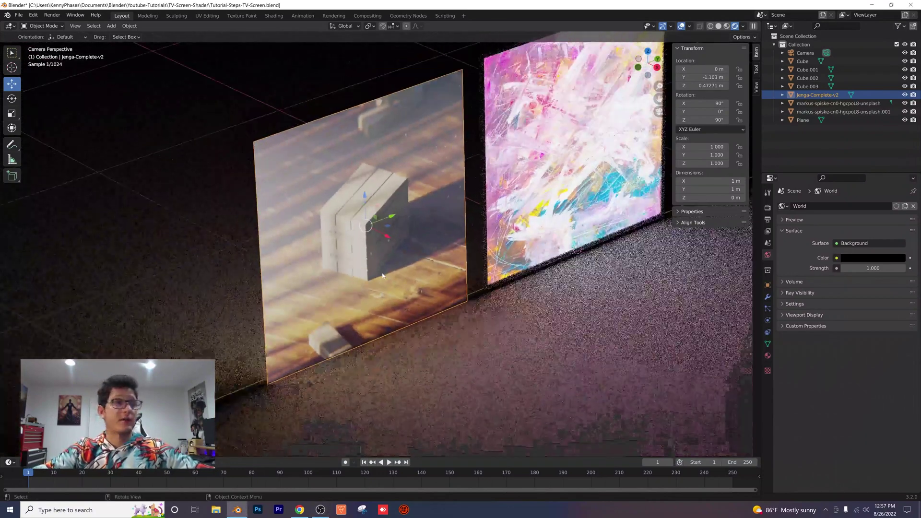
{"action": "key", "text": "space"}
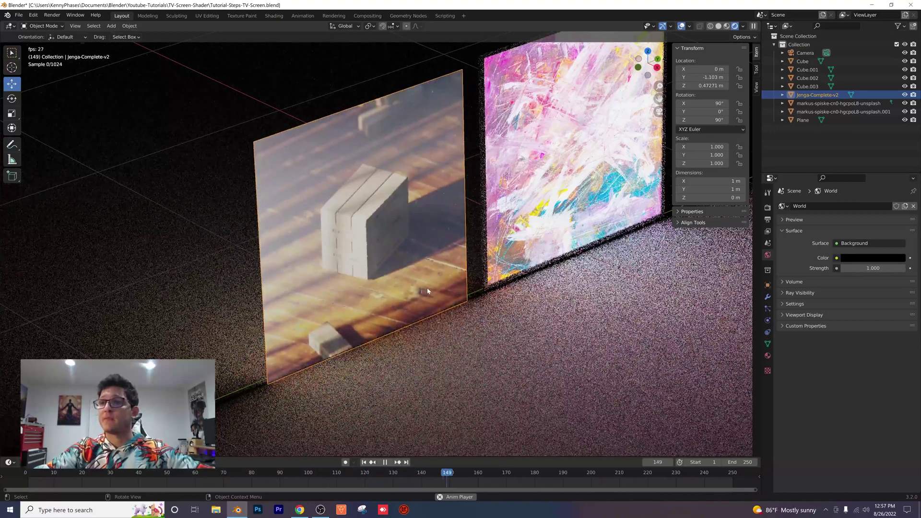
{"action": "key", "text": "space"}
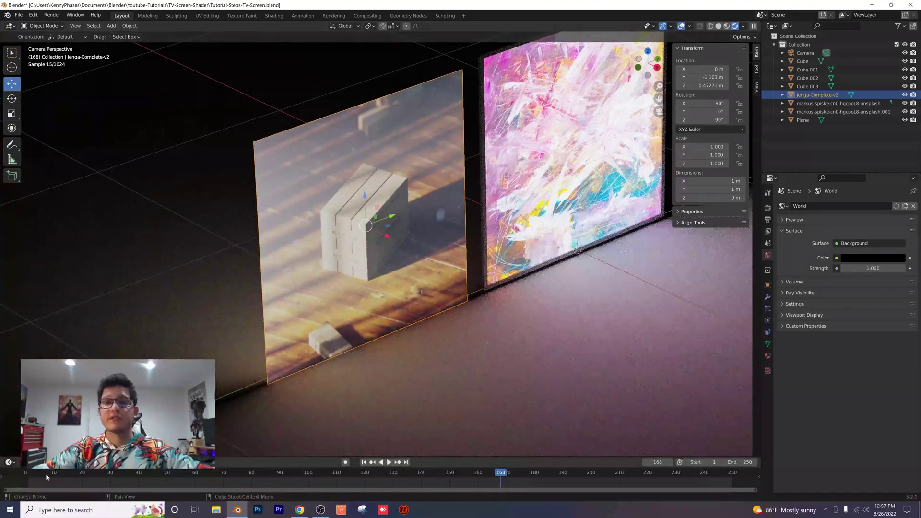
{"action": "left_click_drag", "start_coordinate": [38, 474], "coordinate": [385, 478]}
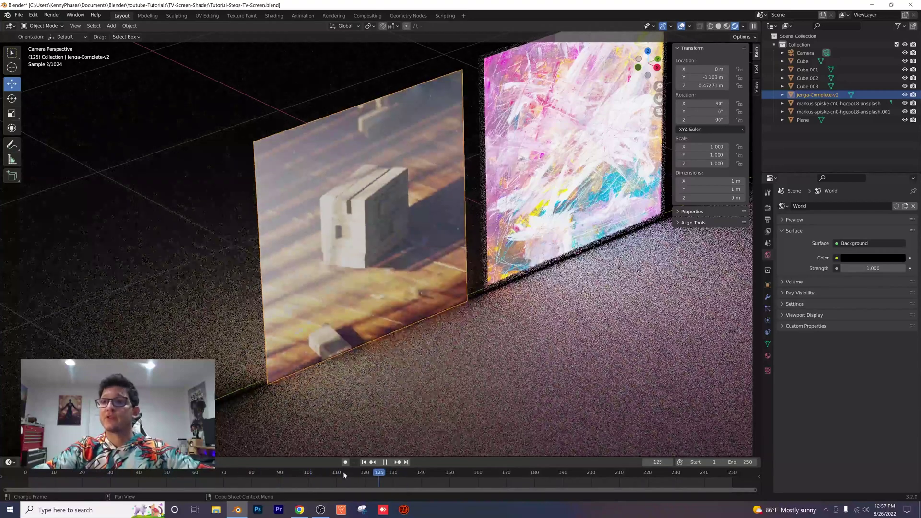
{"action": "left_click", "coordinate": [141, 474]}
{"action": "left_click_drag", "start_coordinate": [101, 475], "coordinate": [88, 475]}
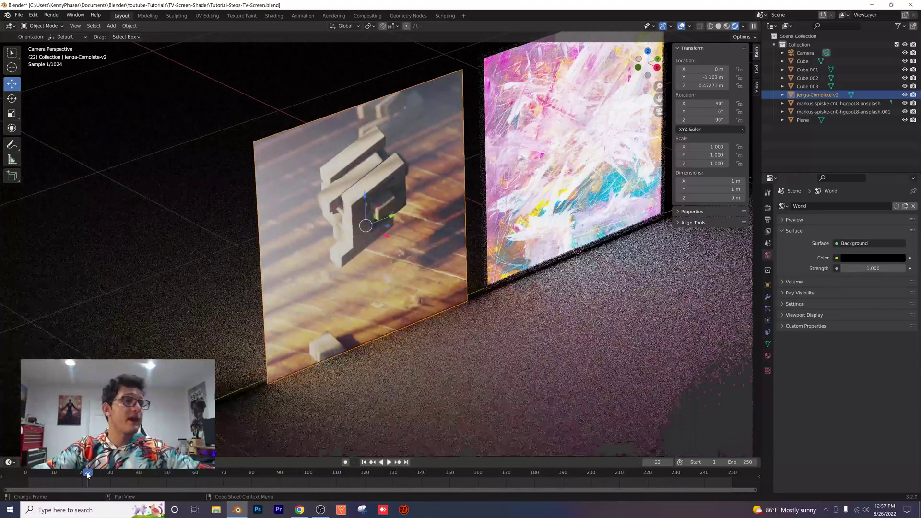
- Open the Jenga-Complete-v2 material in the Shading workspace and spread its Emission and Material Output nodes apart
{"action": "left_click", "coordinate": [272, 16]}
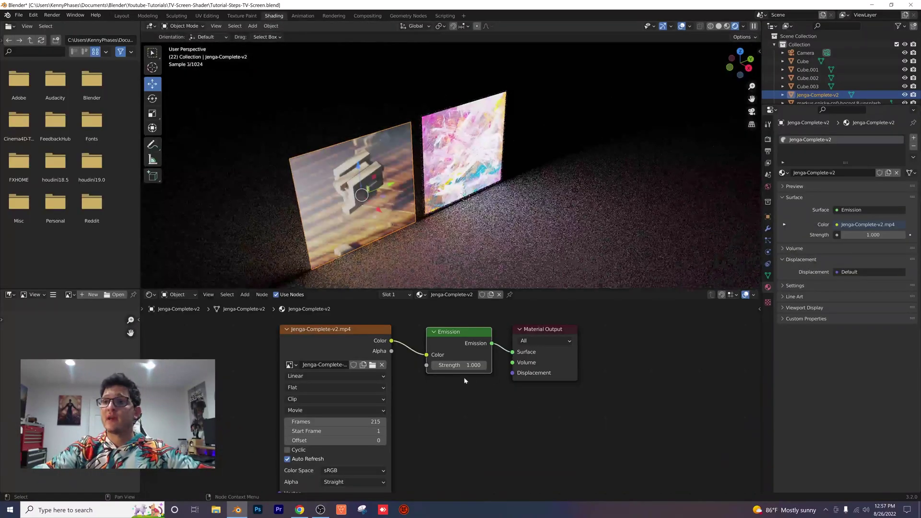
{"action": "scroll", "coordinate": [399, 403], "scroll_direction": "up", "scroll_amount": 3}
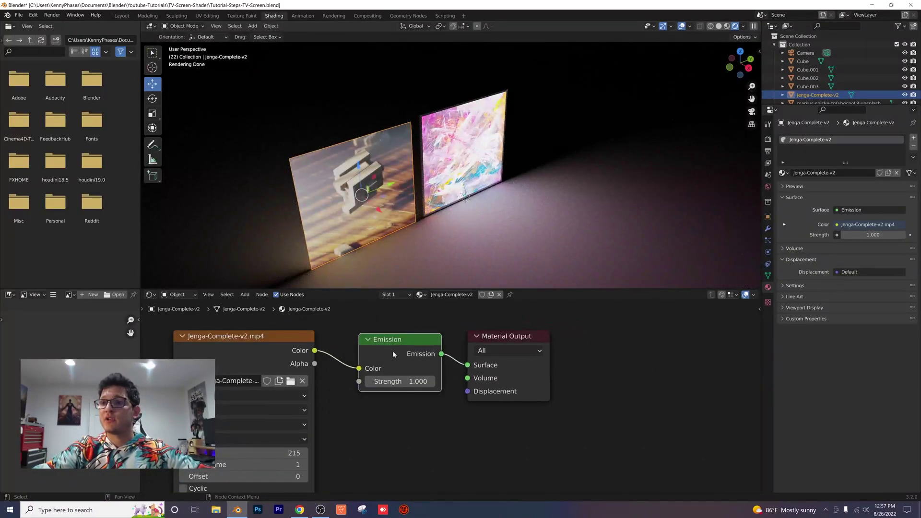
{"action": "left_click_drag", "start_coordinate": [388, 347], "coordinate": [399, 349]}
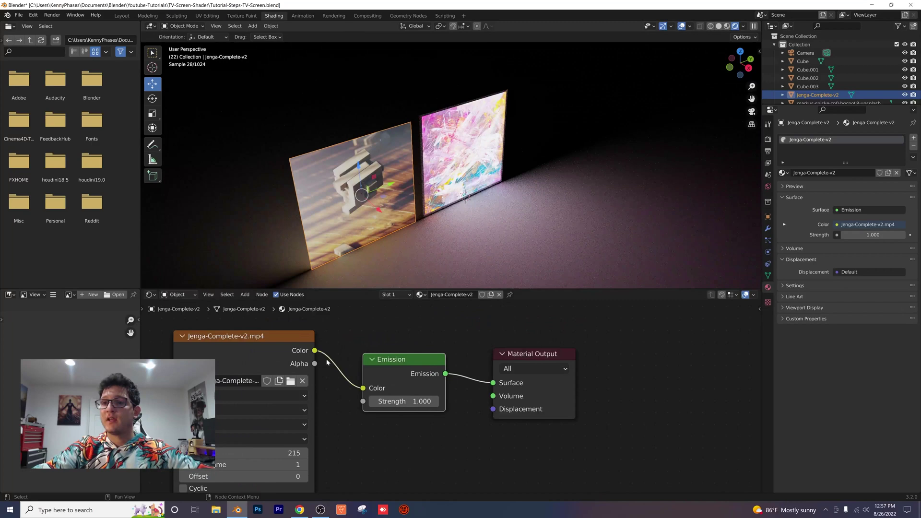